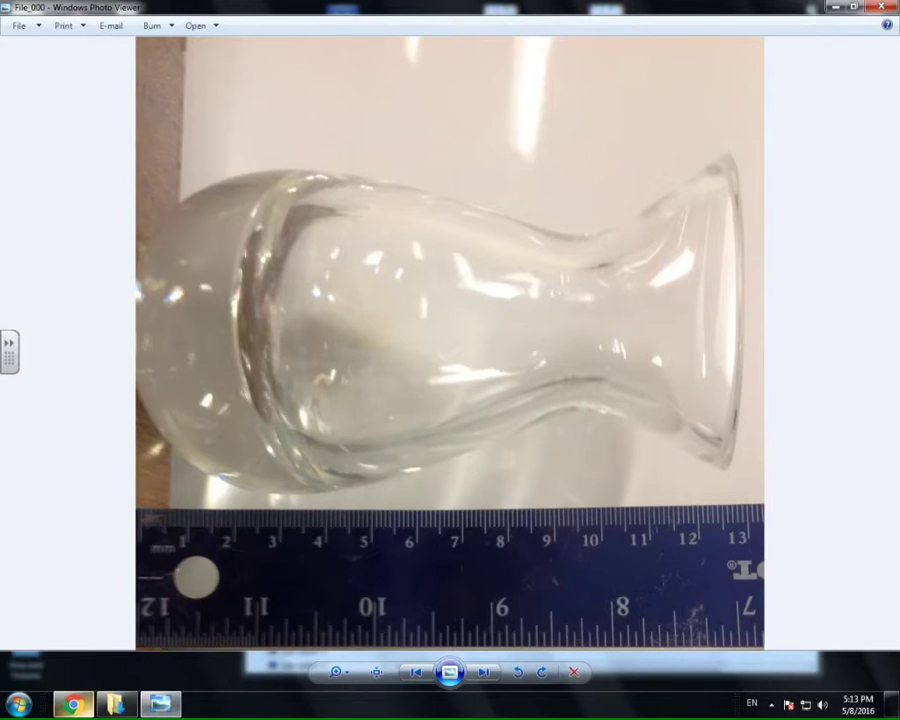
Step: Switch to the Desmos graphing calculator and insert the image File_000 (1) from the Downloads folder into the blank graph
{"action": "mouse_move", "coordinate": [72, 705]}
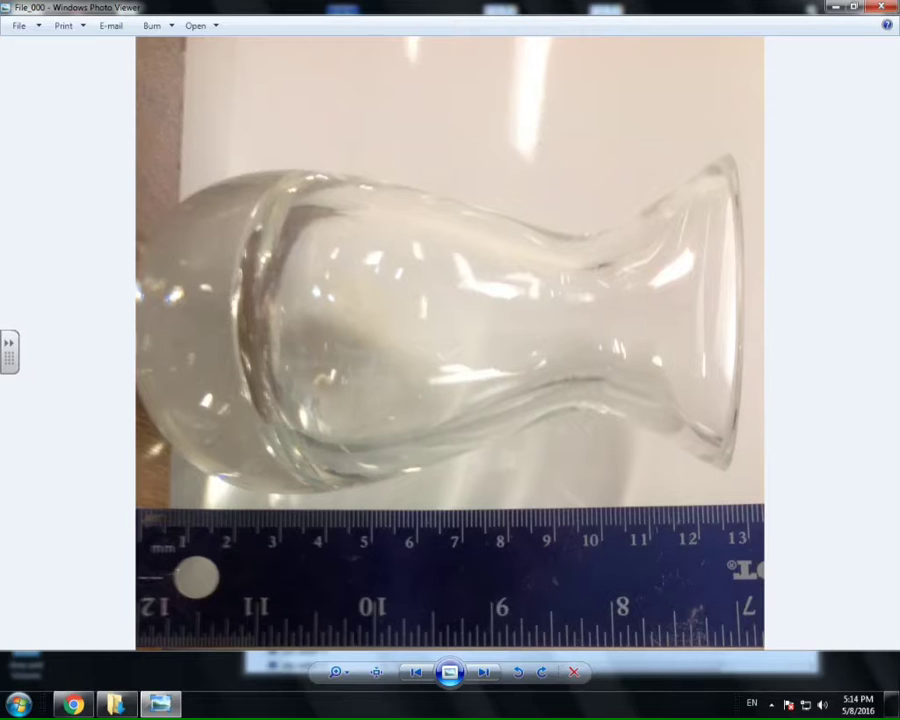
{"action": "left_click", "coordinate": [72, 705]}
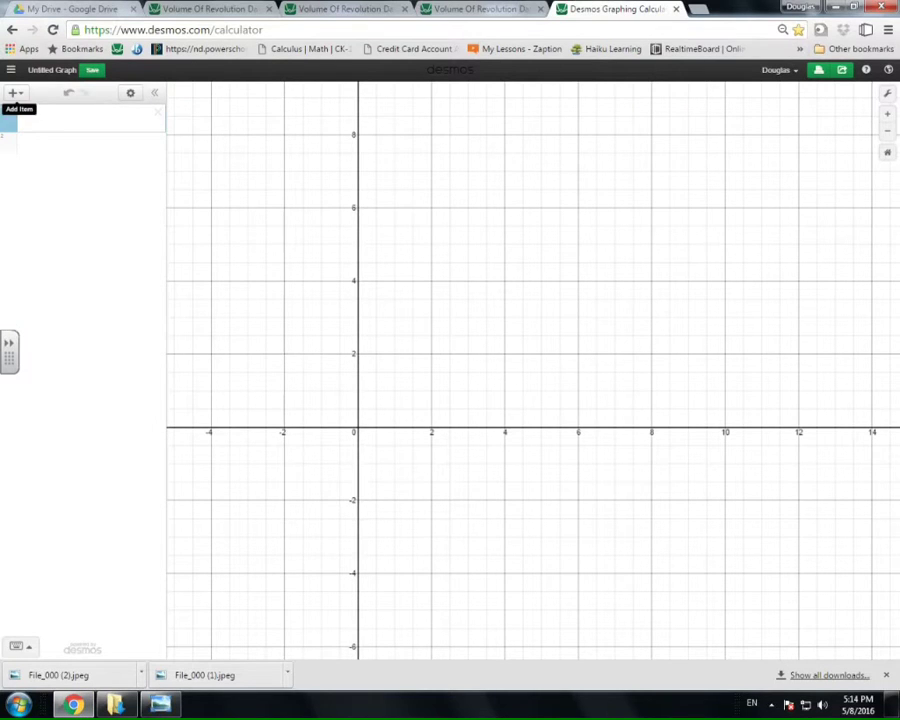
{"action": "left_click", "coordinate": [14, 92]}
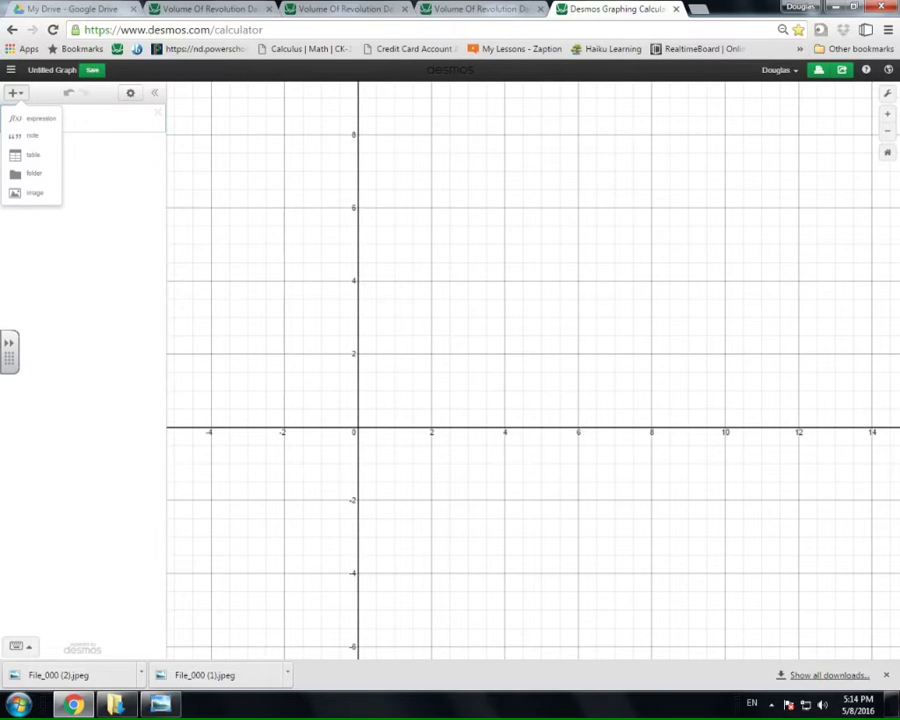
{"action": "key", "text": "ctrl+0"}
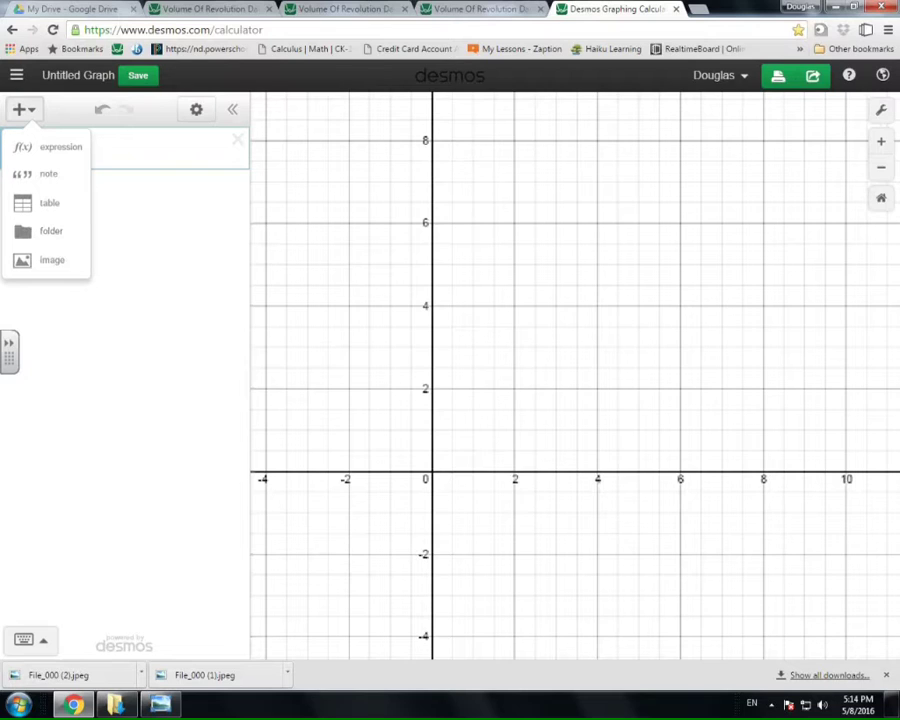
{"action": "left_click", "coordinate": [50, 260]}
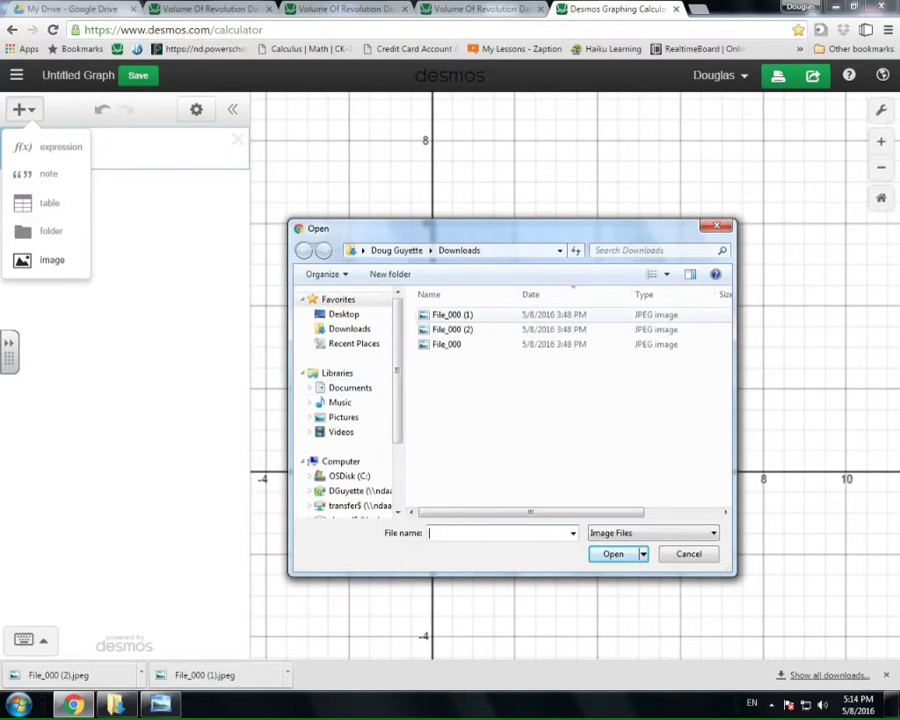
{"action": "left_click", "coordinate": [452, 314]}
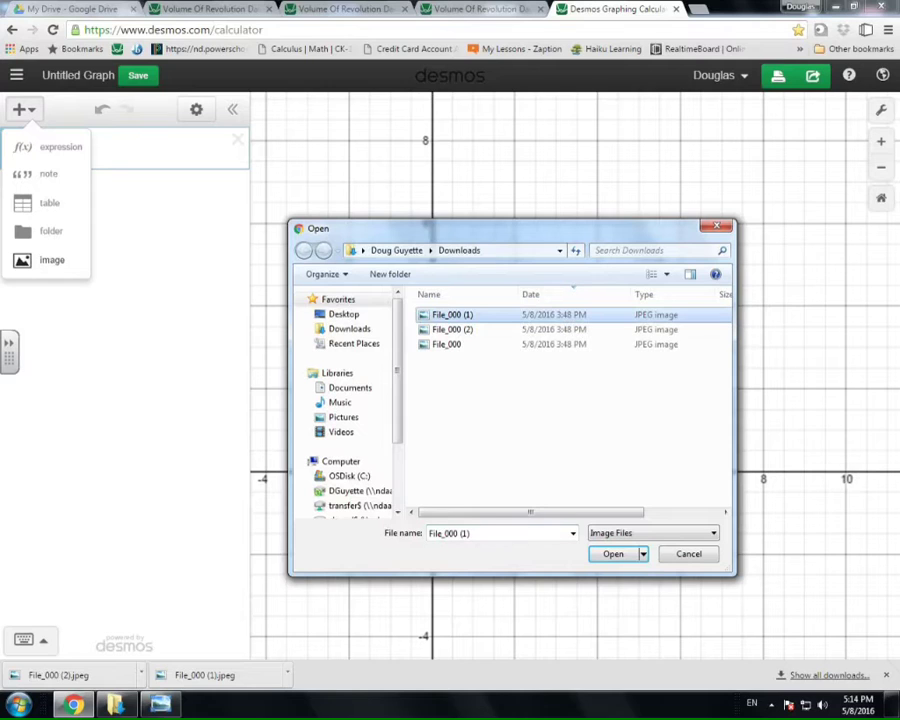
{"action": "key", "text": "Return"}
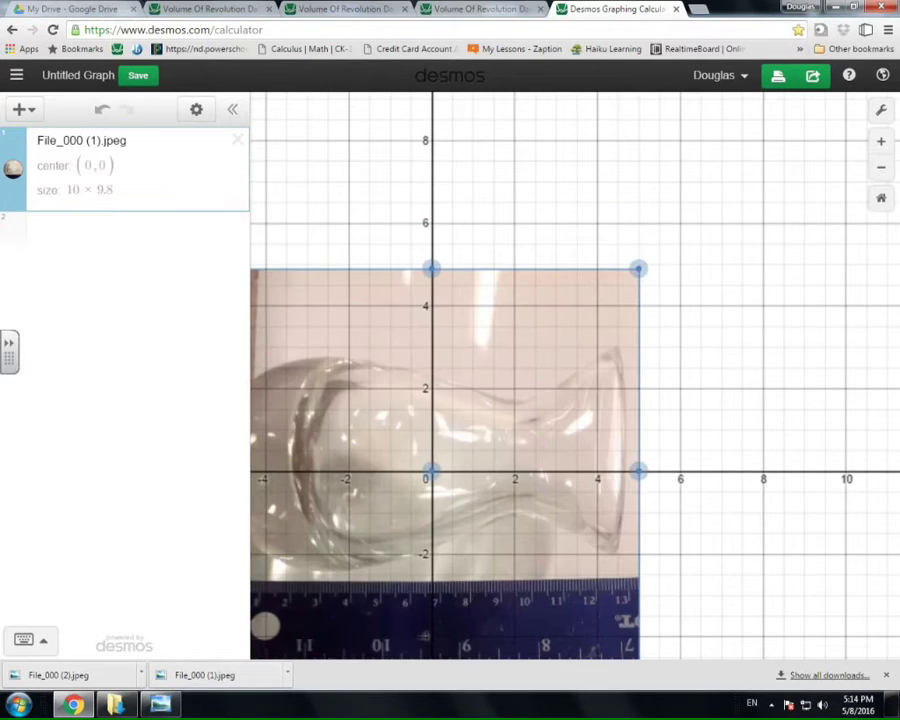
Step: Move the vase image's center to about (4.2, 3.67) and shrink the image to about 8.69 × 8.49
{"action": "left_click_drag", "start_coordinate": [432, 470], "coordinate": [573, 328]}
{"action": "left_click_drag", "start_coordinate": [533, 412], "coordinate": [517, 385]}
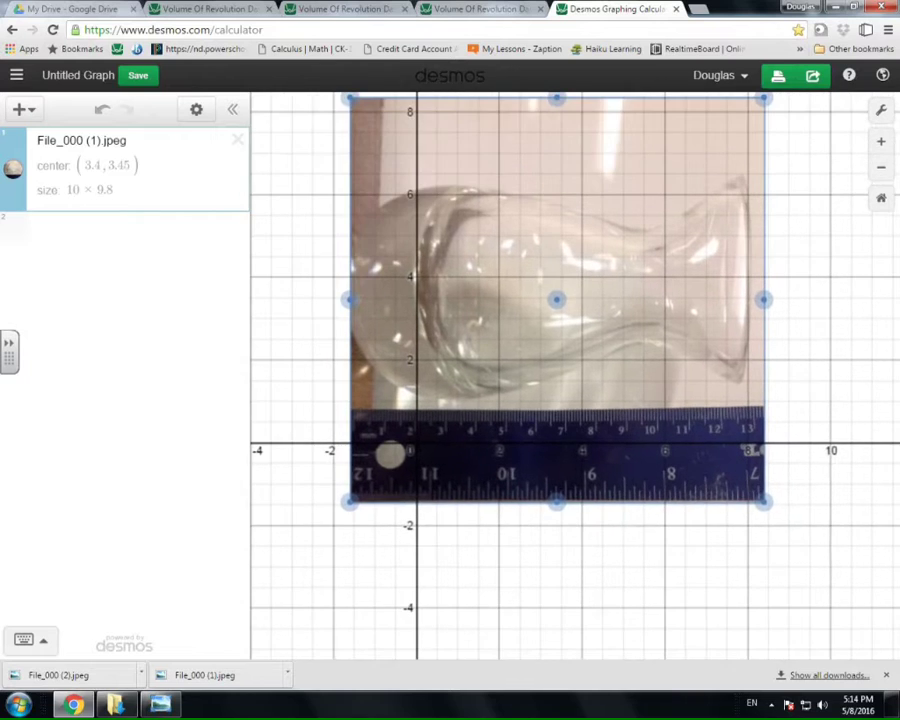
{"action": "scroll", "coordinate": [517, 385], "scroll_direction": "up", "scroll_amount": 1}
{"action": "scroll", "coordinate": [509, 384], "scroll_direction": "up", "scroll_amount": 3}
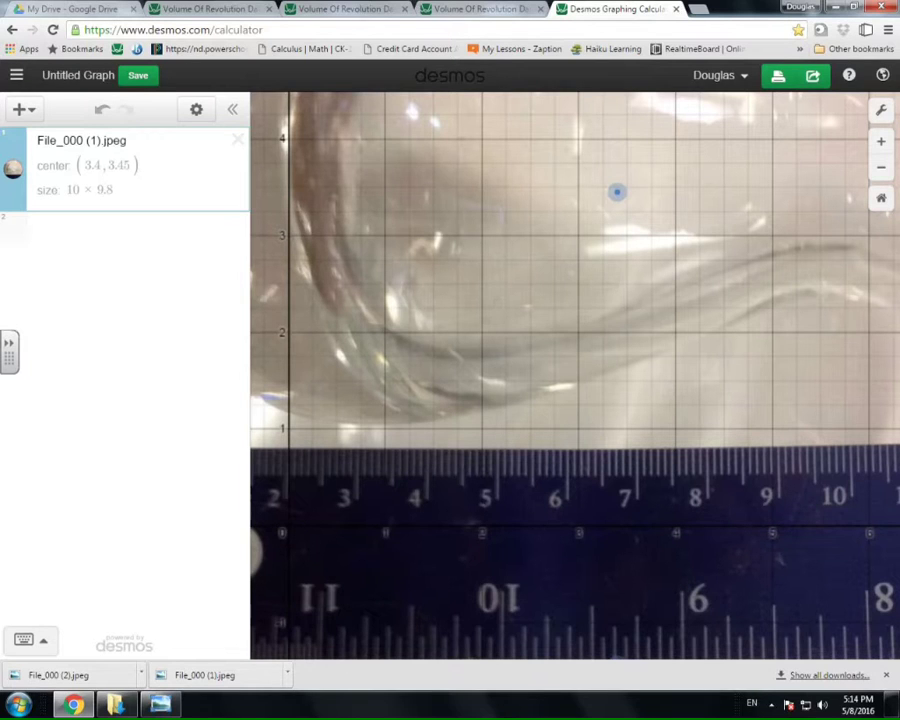
{"action": "left_click_drag", "start_coordinate": [617, 192], "coordinate": [694, 171]}
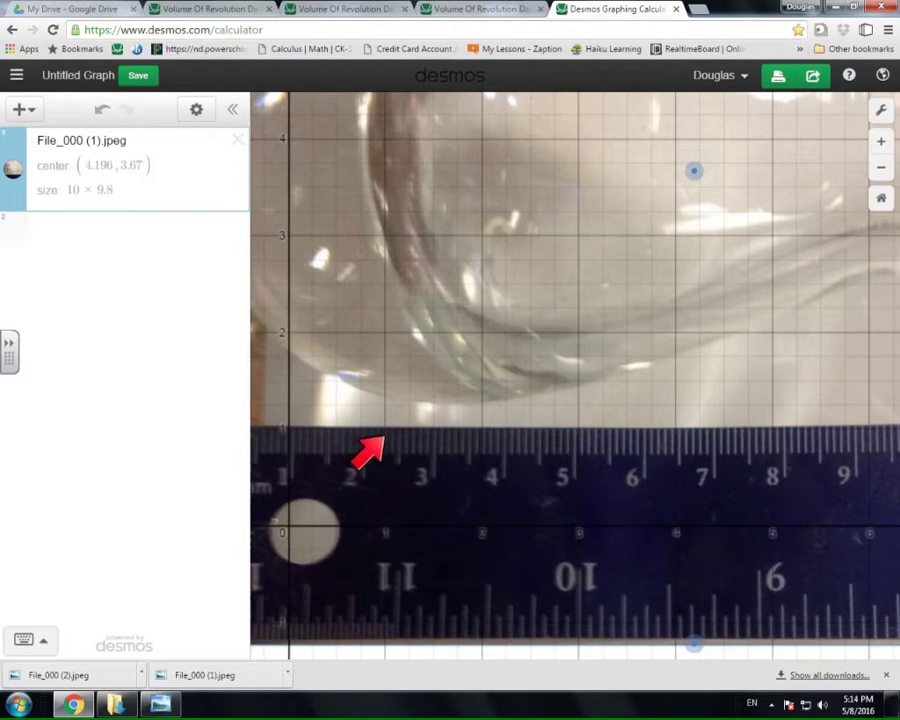
{"action": "scroll", "coordinate": [535, 357], "scroll_direction": "down", "scroll_amount": 3}
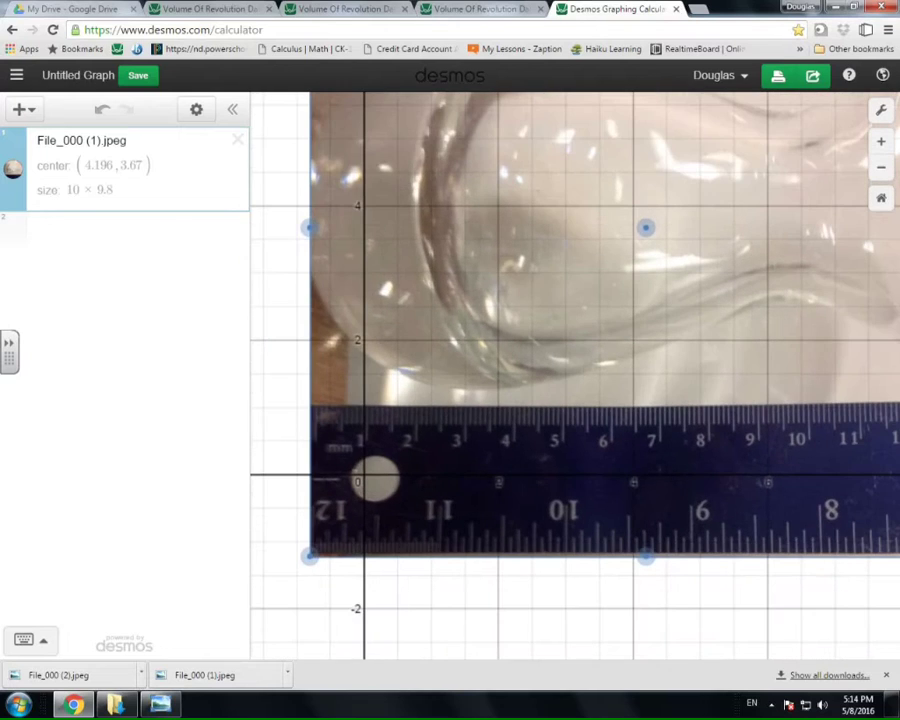
{"action": "left_click_drag", "start_coordinate": [309, 556], "coordinate": [353, 512]}
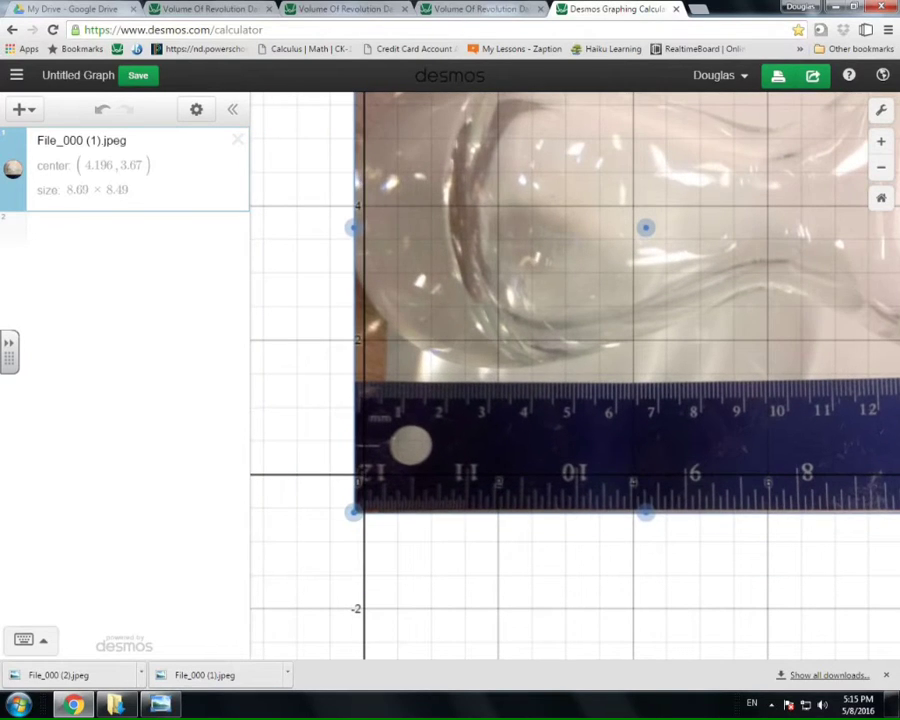
Step: Switch to the Volume Of Revolution graph with all points still at height 1 and review its Data Collection points and sliders
{"action": "left_click", "coordinate": [480, 9]}
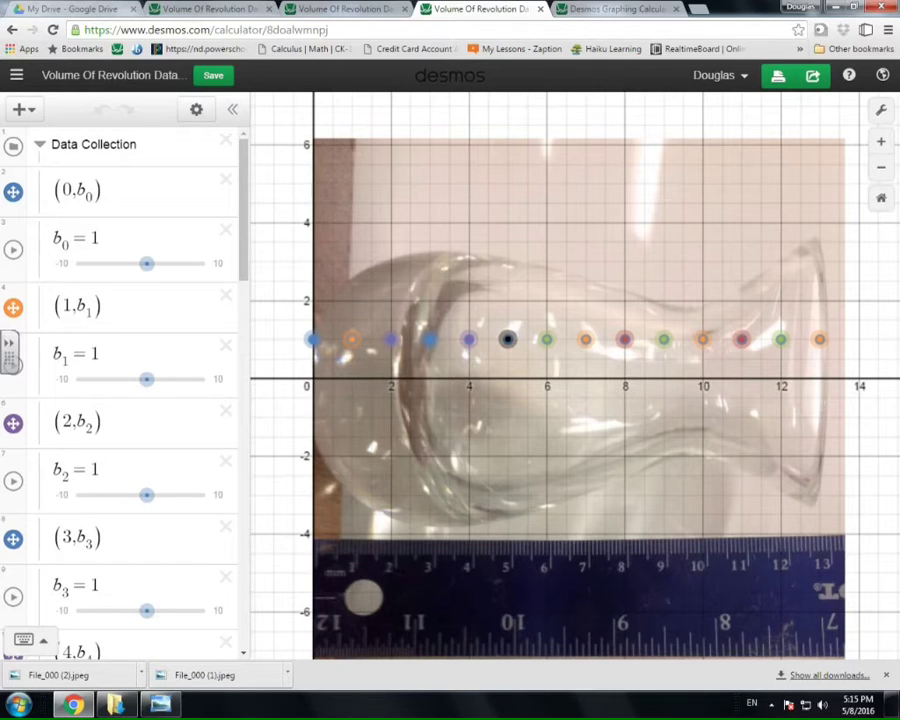
{"action": "scroll", "coordinate": [12, 362], "scroll_direction": "down", "scroll_amount": 5}
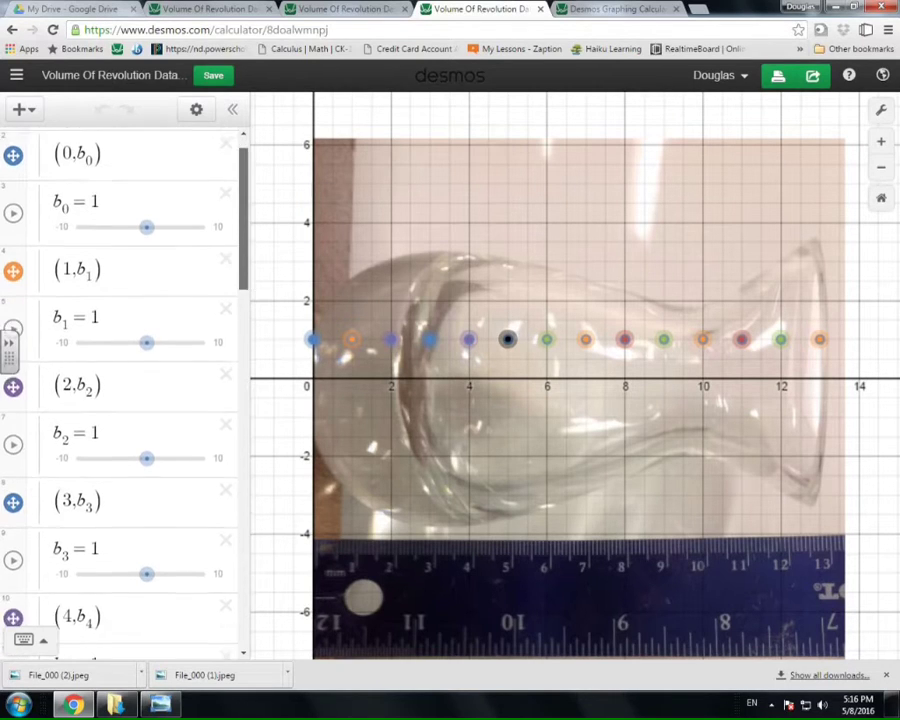
{"action": "scroll", "coordinate": [12, 367], "scroll_direction": "up", "scroll_amount": 1}
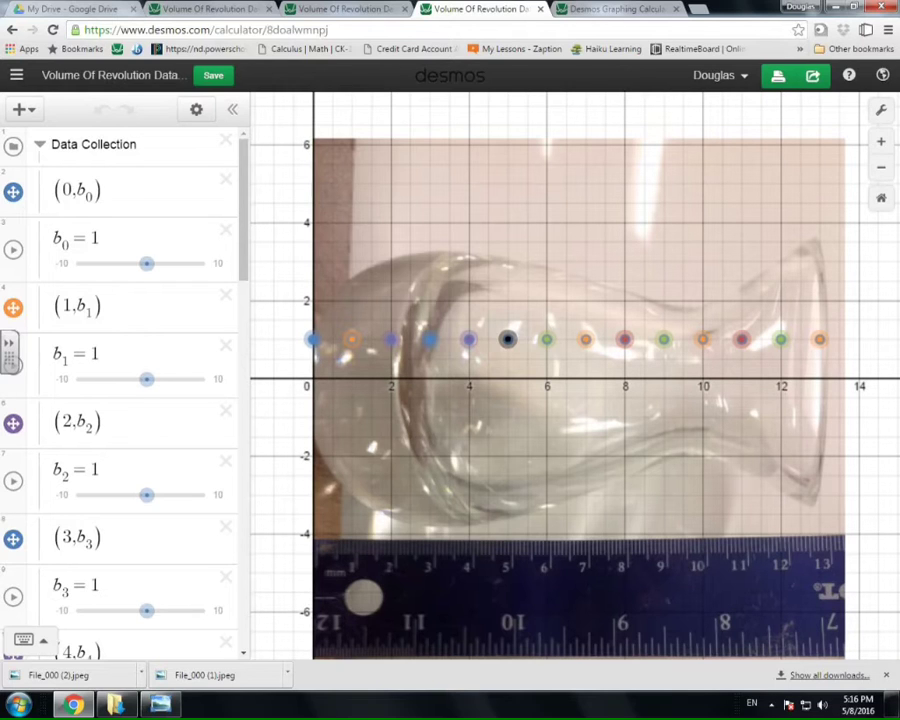
{"action": "scroll", "coordinate": [120, 380], "scroll_direction": "down", "scroll_amount": 15}
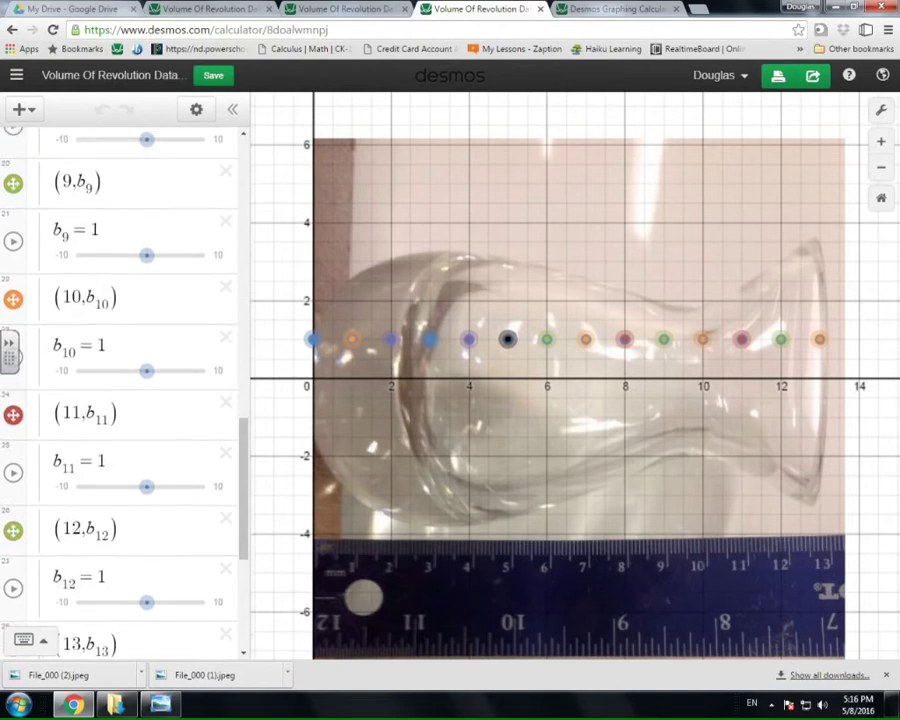
Step: Copy the point (13, b_13) into a new expression below its slider, change it to (14, b_14), and add a b_14 slider
{"action": "scroll", "coordinate": [120, 390], "scroll_direction": "down", "scroll_amount": 2}
{"action": "left_click", "coordinate": [117, 316]}
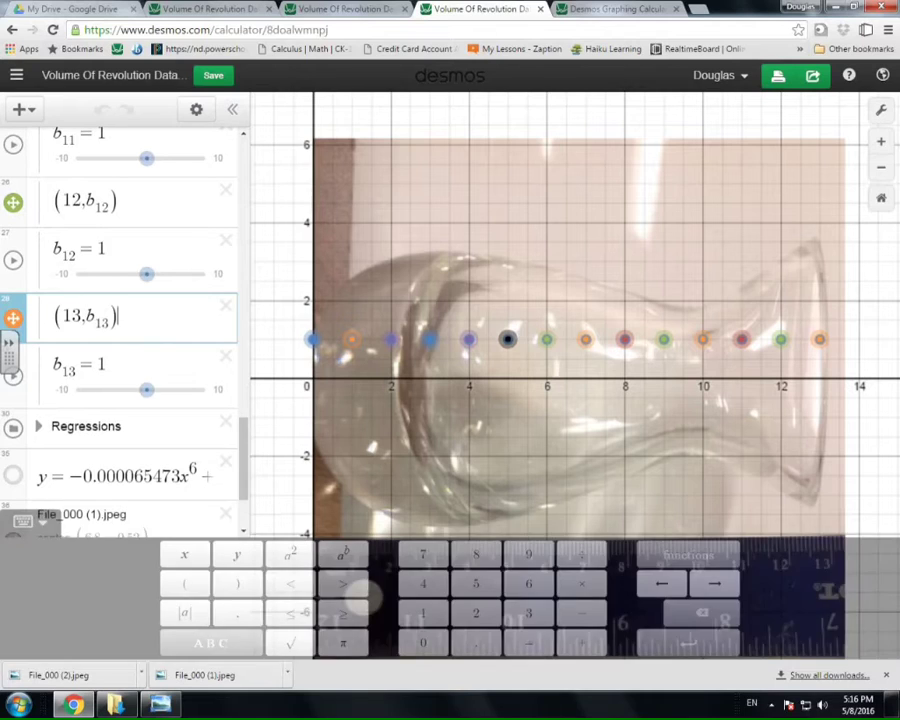
{"action": "key", "text": "ctrl+a"}
{"action": "key", "text": "ctrl+c"}
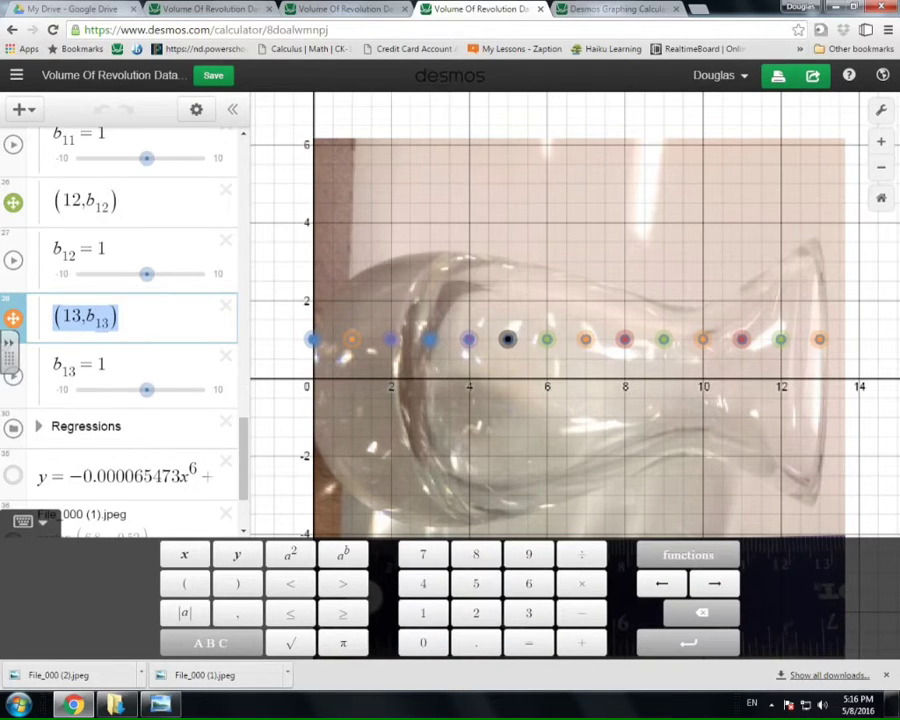
{"action": "key", "text": "Down"}
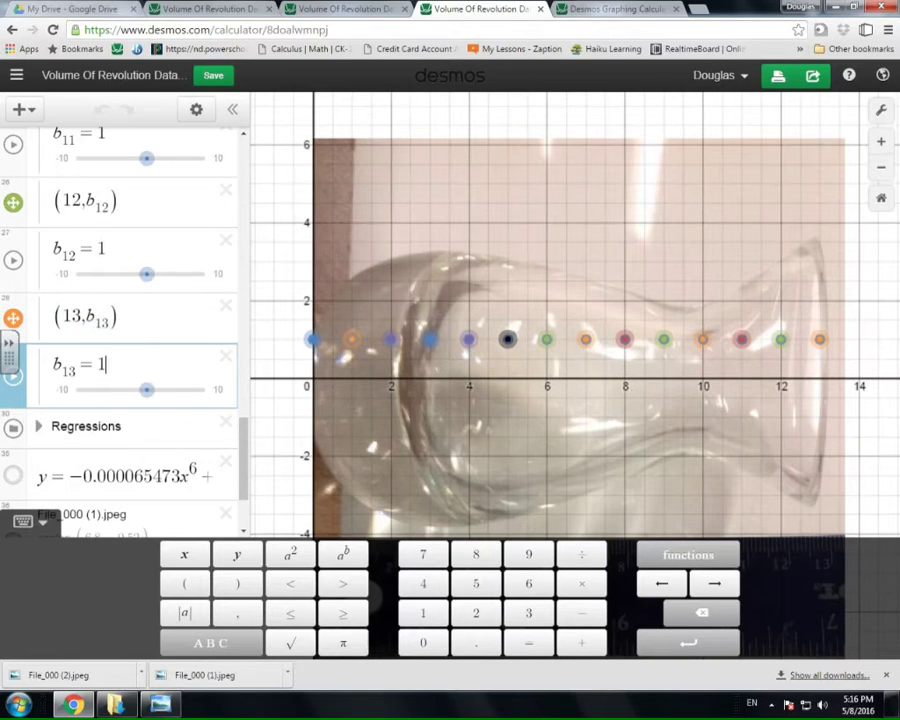
{"action": "key", "text": "Return"}
{"action": "key", "text": "ctrl+v"}
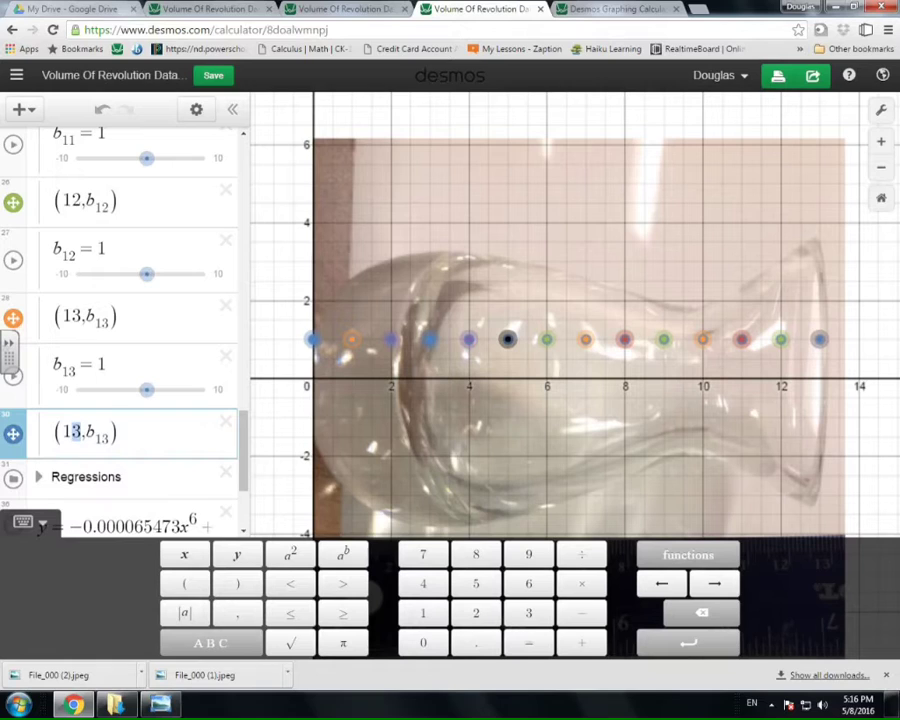
{"action": "type", "text": "4,b1"}
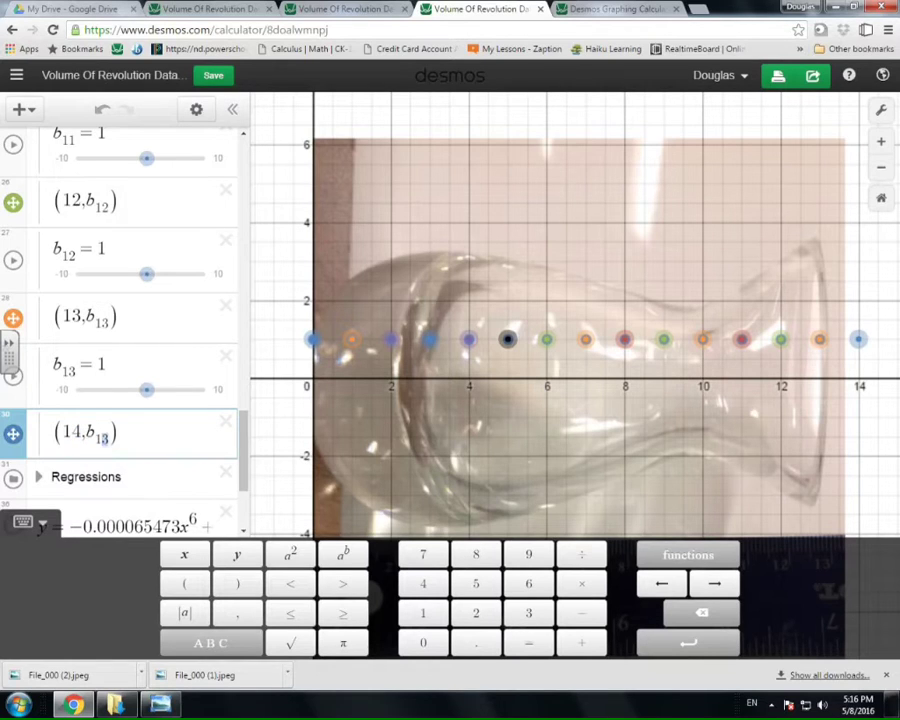
{"action": "type", "text": "4"}
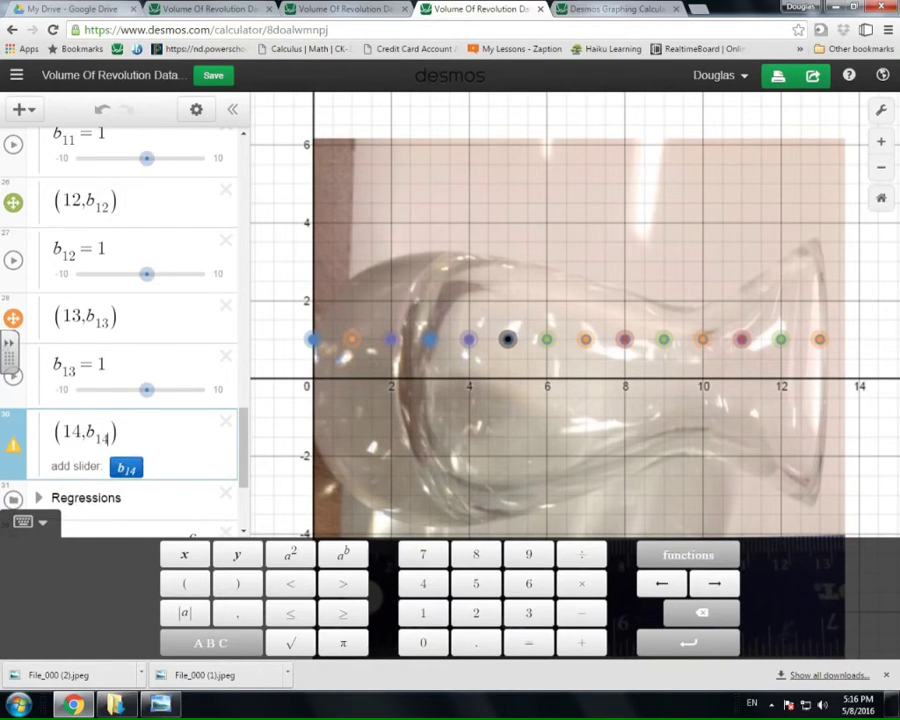
{"action": "left_click", "coordinate": [126, 467]}
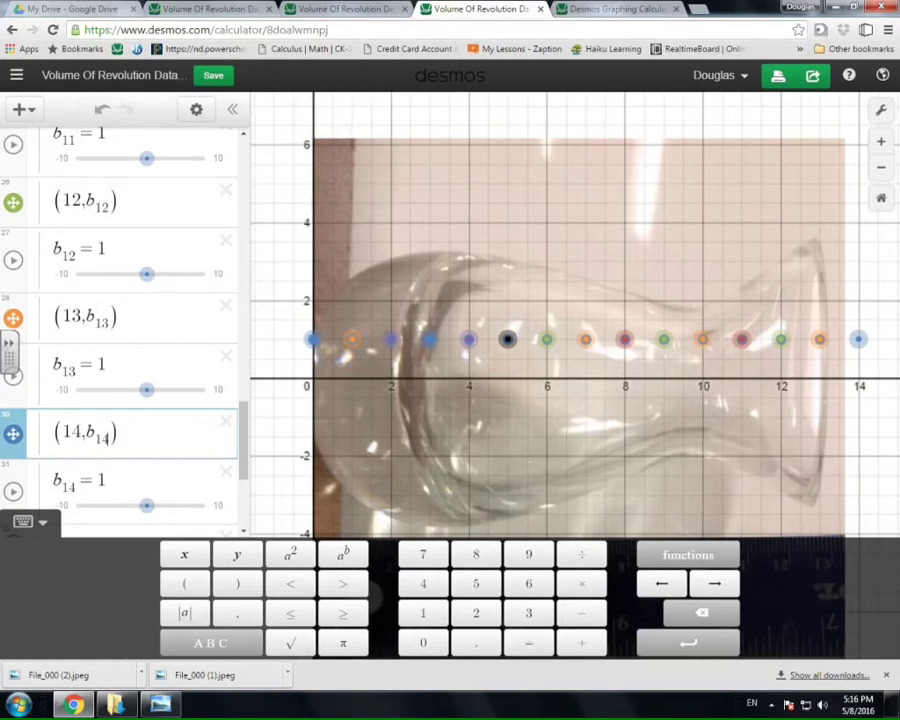
Step: Delete the point (14, b_14) and its b_14 slider from the Data Collection folder
{"action": "left_click", "coordinate": [225, 421]}
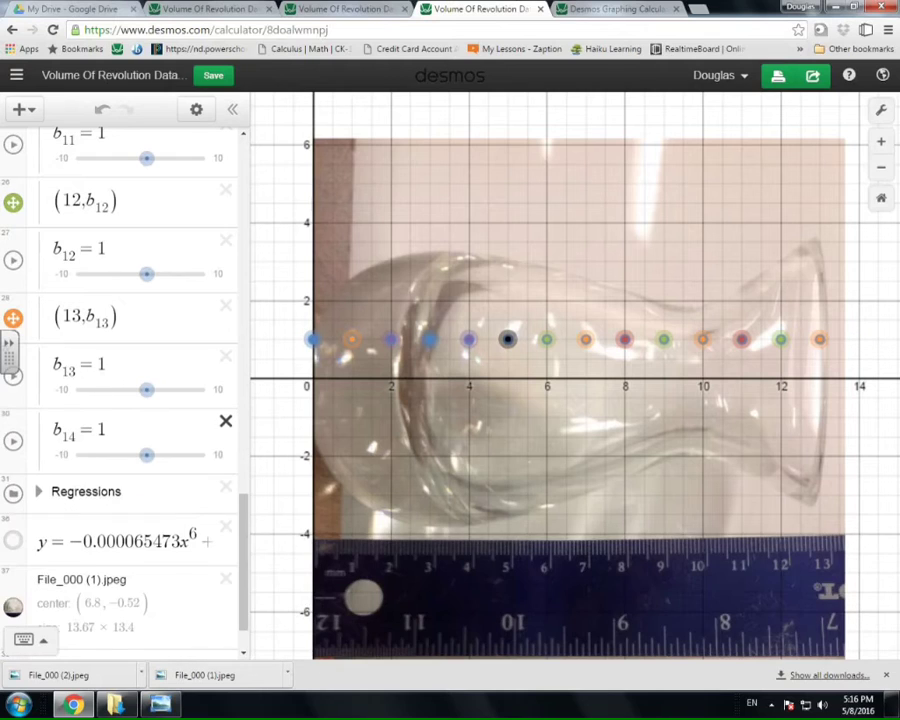
{"action": "left_click", "coordinate": [225, 421]}
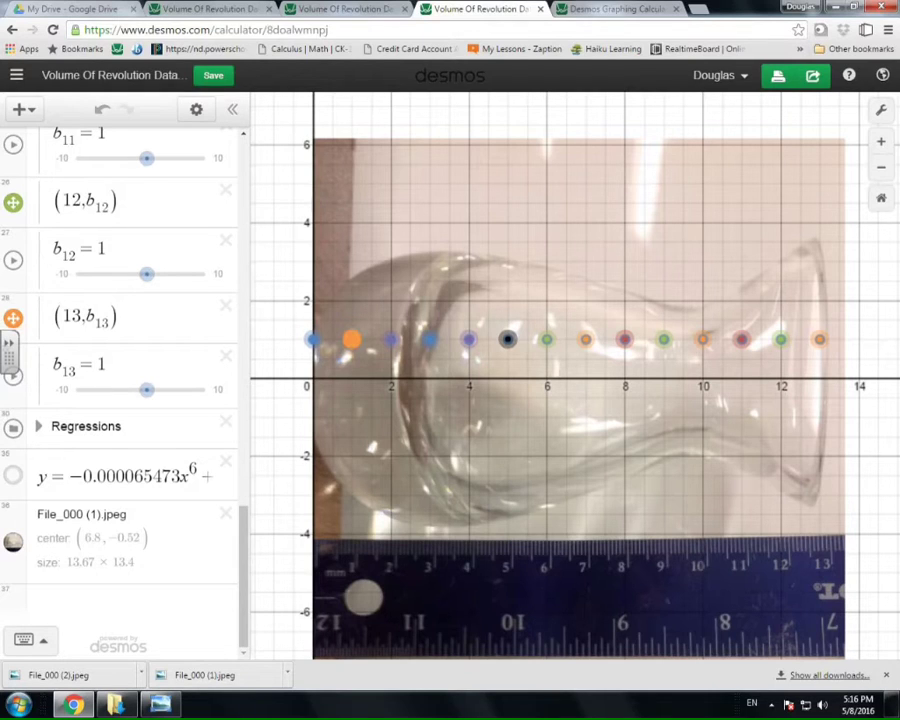
Step: Move the points at x = 1, 2 and 3 onto the vase's upper edge, at heights about 2.48, 3.06 and 3.24, and collapse the Data Collection folder
{"action": "left_click_drag", "start_coordinate": [352, 339], "coordinate": [352, 277]}
{"action": "left_click_drag", "start_coordinate": [390, 339], "coordinate": [390, 251]}
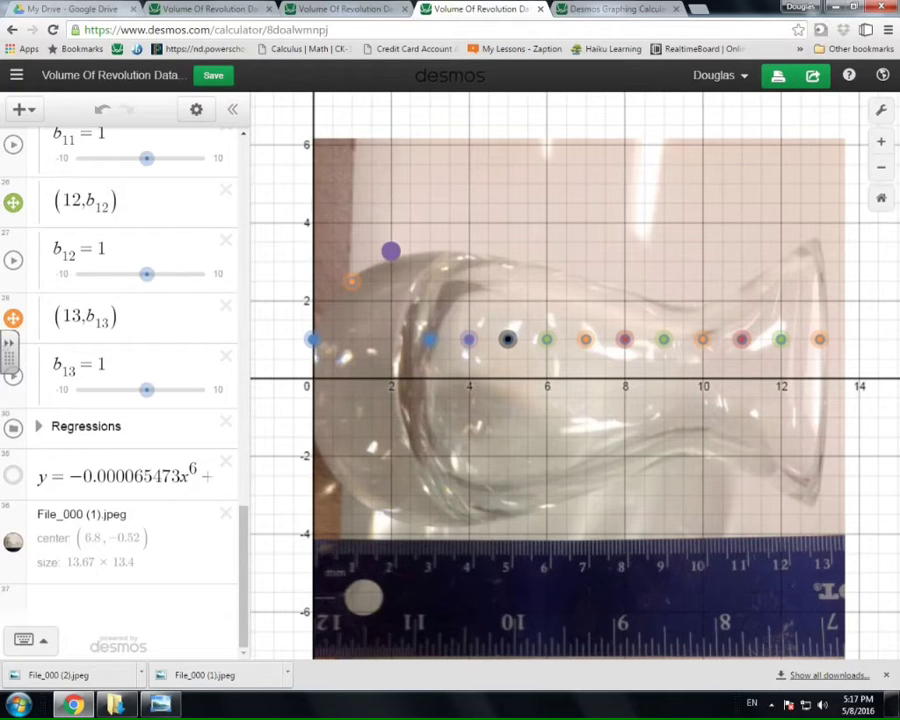
{"action": "scroll", "coordinate": [404, 405], "scroll_direction": "up", "scroll_amount": 6}
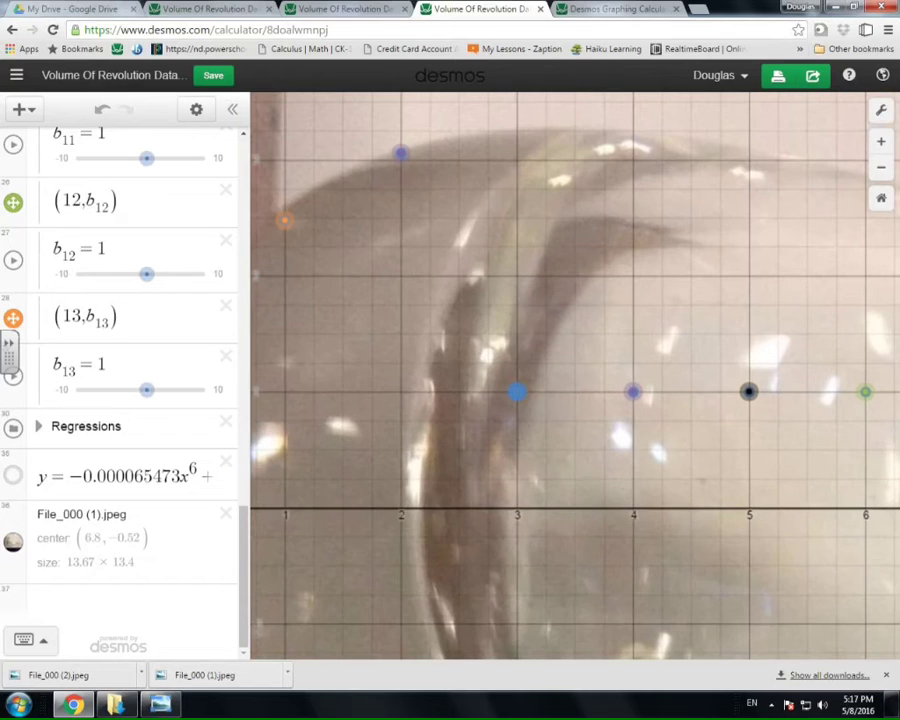
{"action": "left_click_drag", "start_coordinate": [516, 391], "coordinate": [516, 135]}
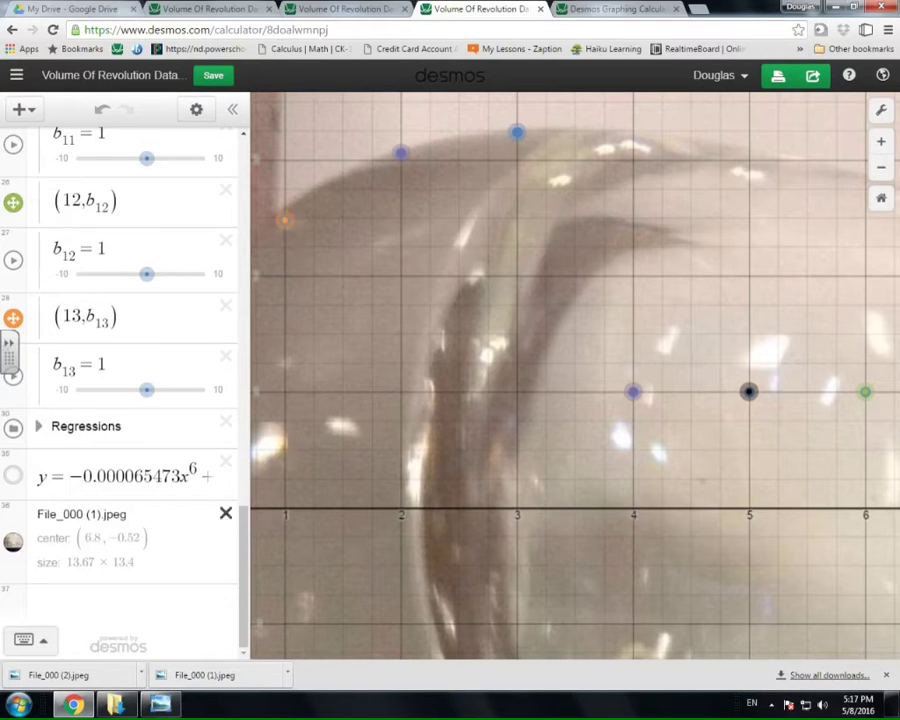
{"action": "scroll", "coordinate": [120, 390], "scroll_direction": "up", "scroll_amount": 15}
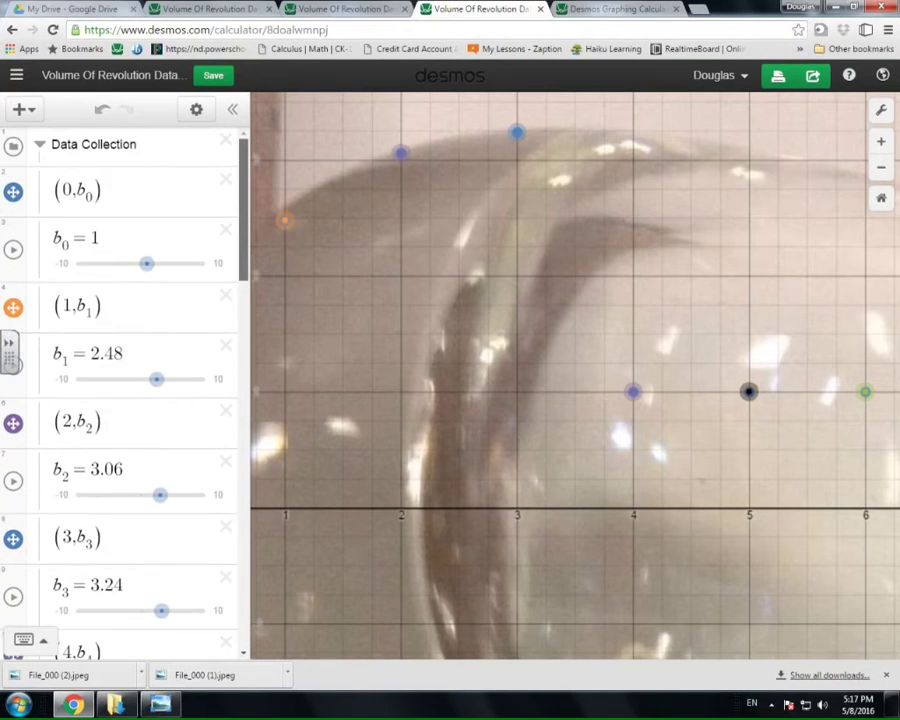
{"action": "left_click", "coordinate": [39, 144]}
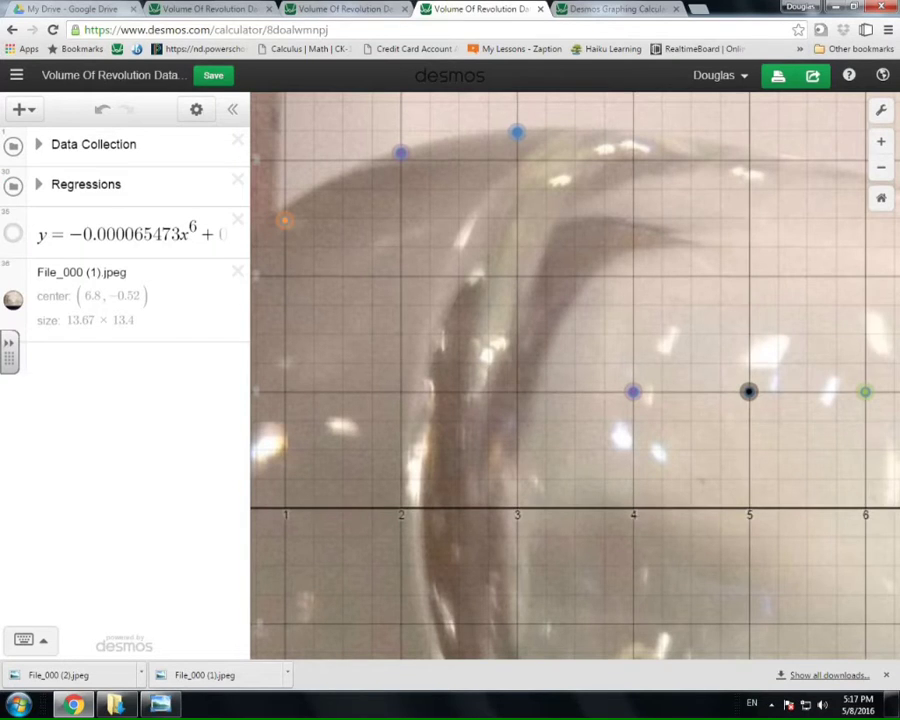
Step: In the partly fitted Volume Of Revolution graph, raise points 10 to 13 onto the vase's upper edge, with b_11 about 2.35, b_12 2.97 and b_13 3.65
{"action": "key", "text": "ctrl+shift+Tab"}
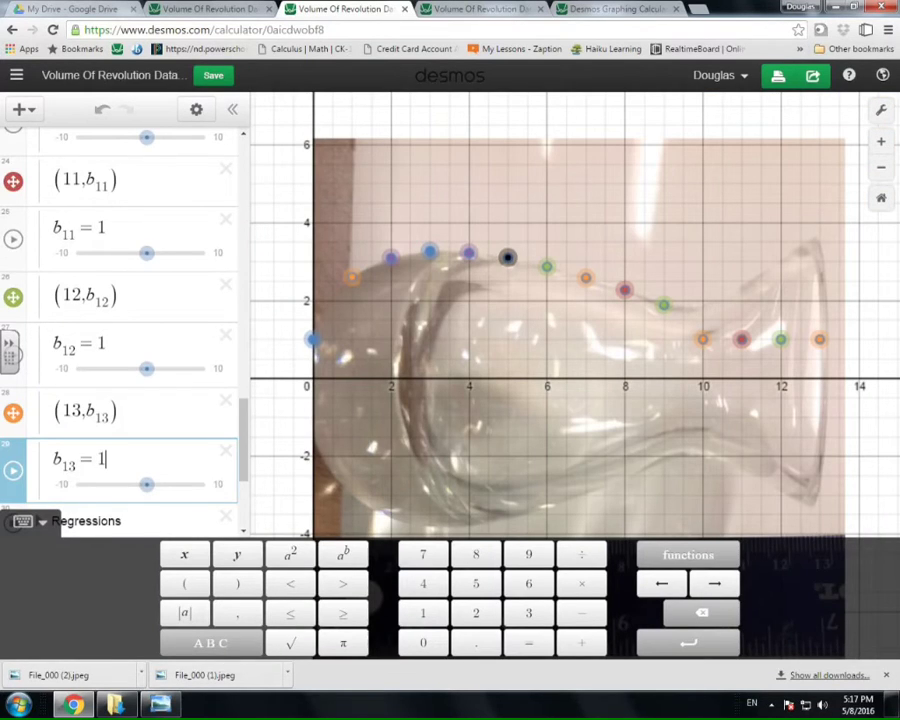
{"action": "left_click_drag", "start_coordinate": [703, 340], "coordinate": [703, 297]}
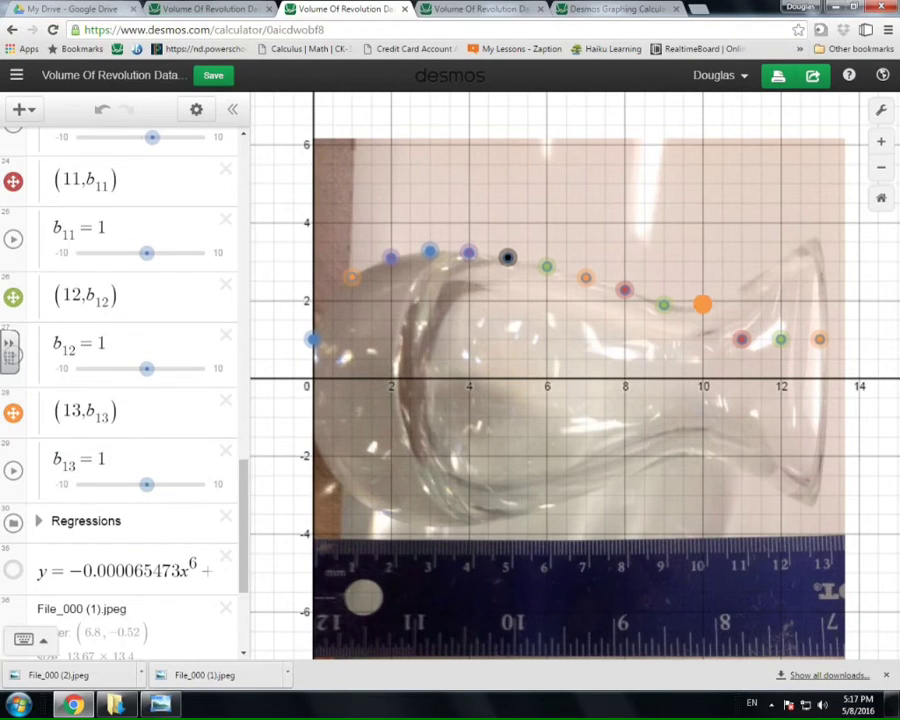
{"action": "left_click_drag", "start_coordinate": [741, 340], "coordinate": [741, 292]}
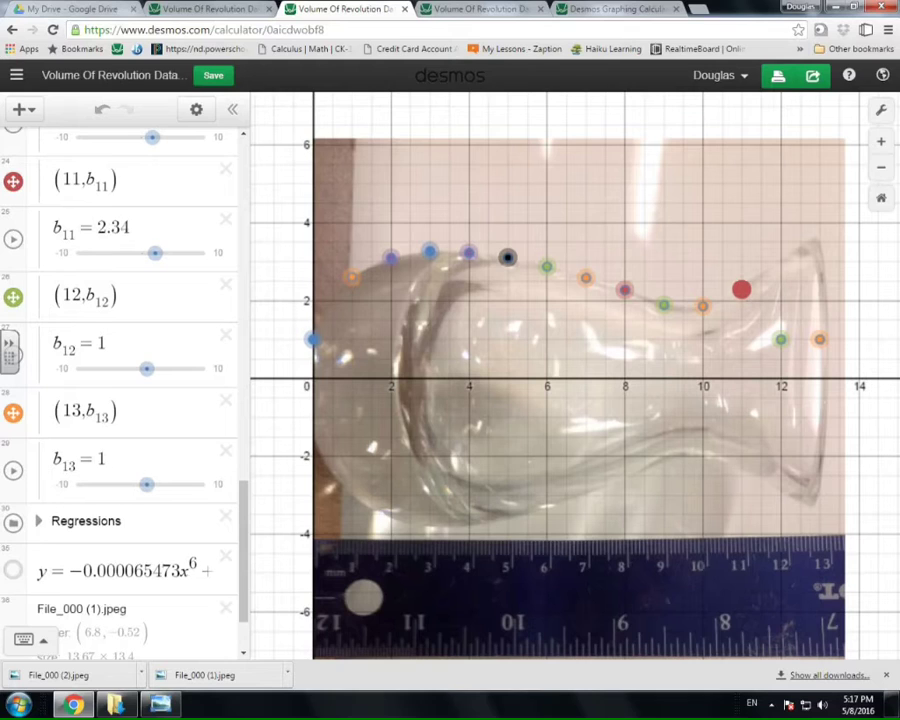
{"action": "left_click_drag", "start_coordinate": [780, 340], "coordinate": [780, 263]}
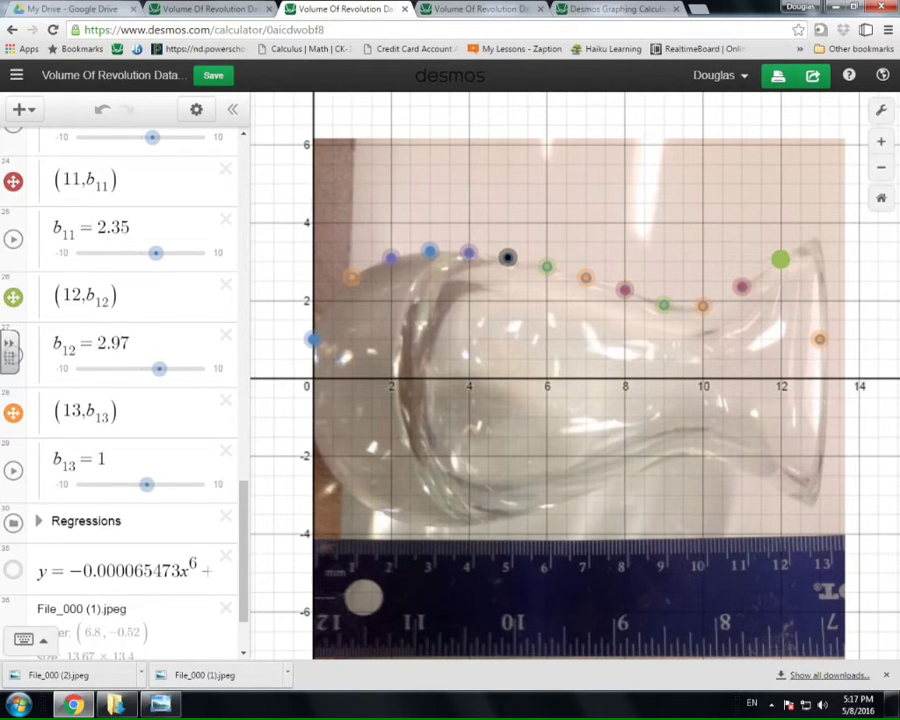
{"action": "left_click_drag", "start_coordinate": [819, 340], "coordinate": [819, 236]}
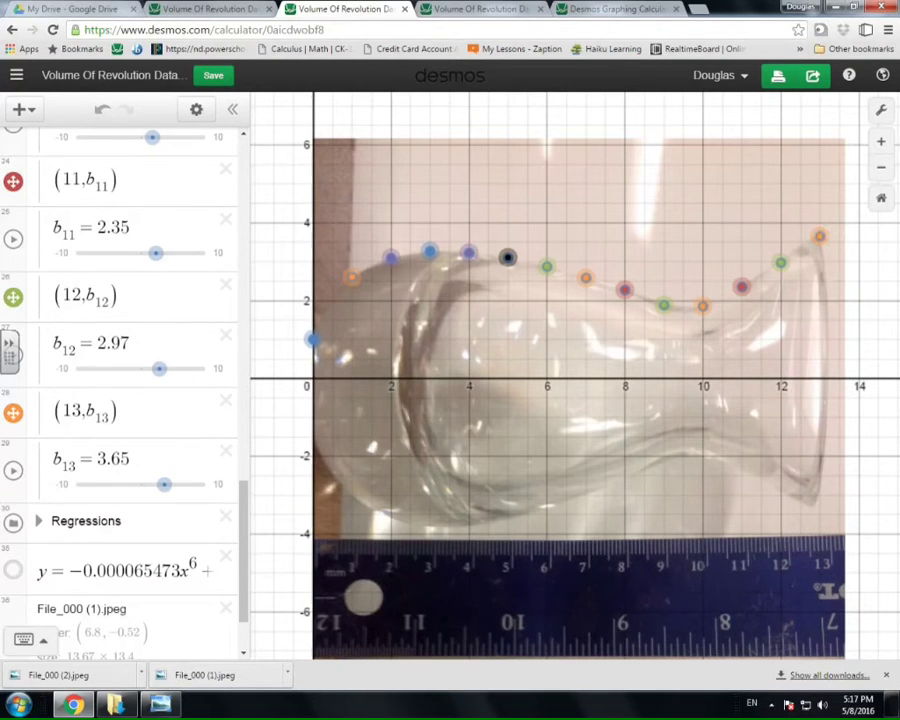
Step: Collapse the Data Collection folder and expand the Regressions folder to show its data table
{"action": "scroll", "coordinate": [120, 390], "scroll_direction": "up", "scroll_amount": 15}
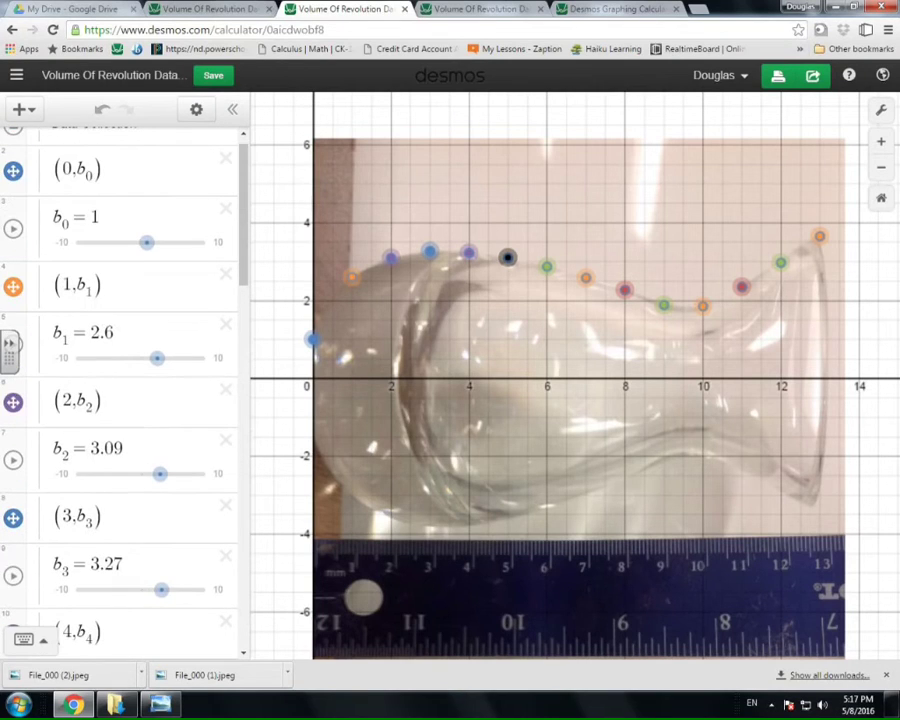
{"action": "left_click", "coordinate": [39, 144]}
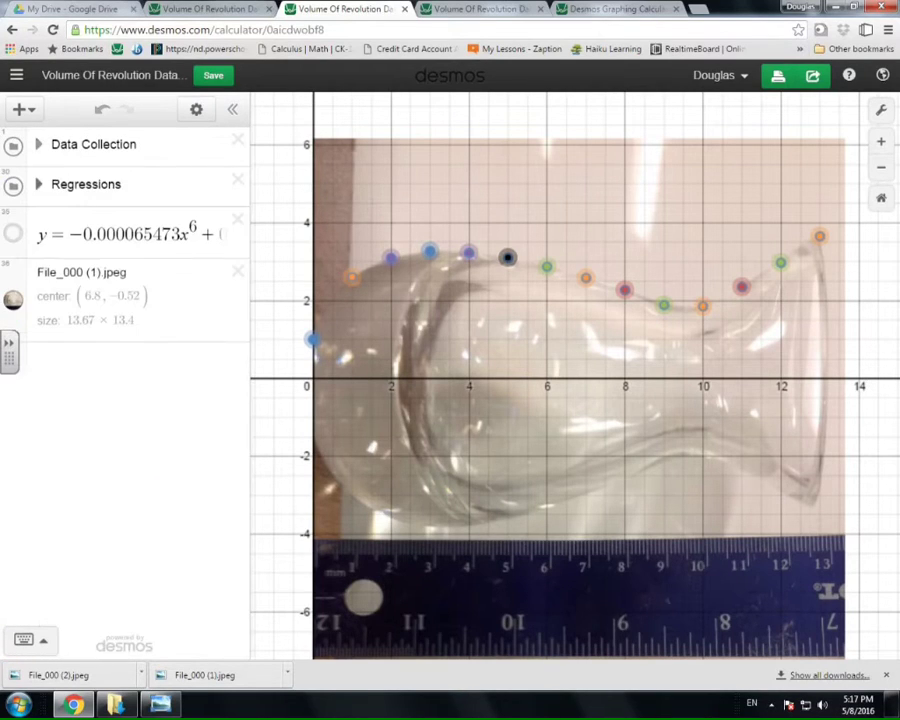
{"action": "left_click", "coordinate": [39, 184]}
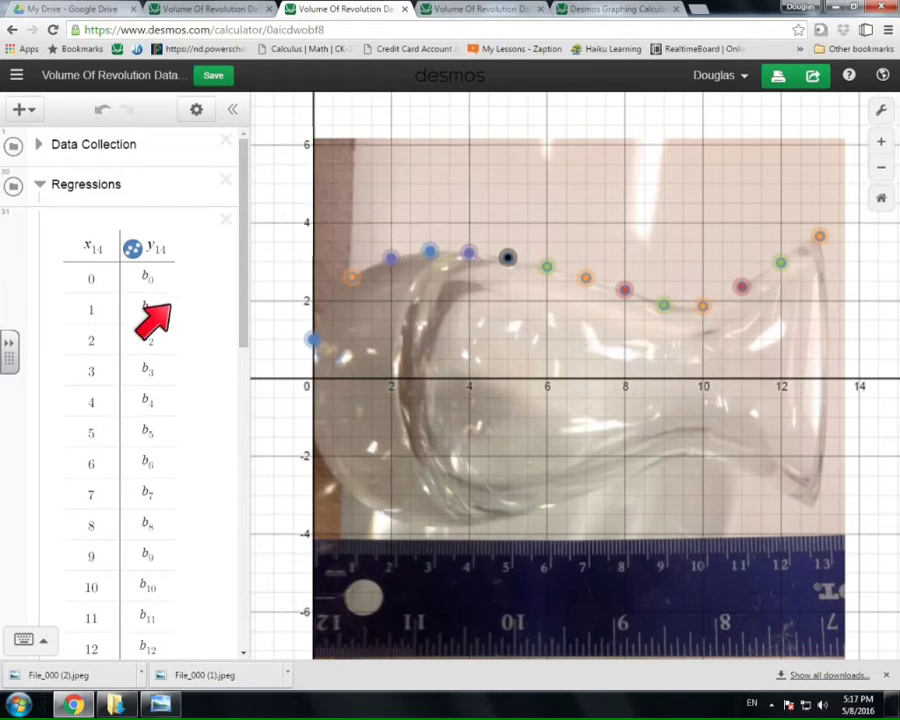
{"action": "left_click", "coordinate": [752, 282]}
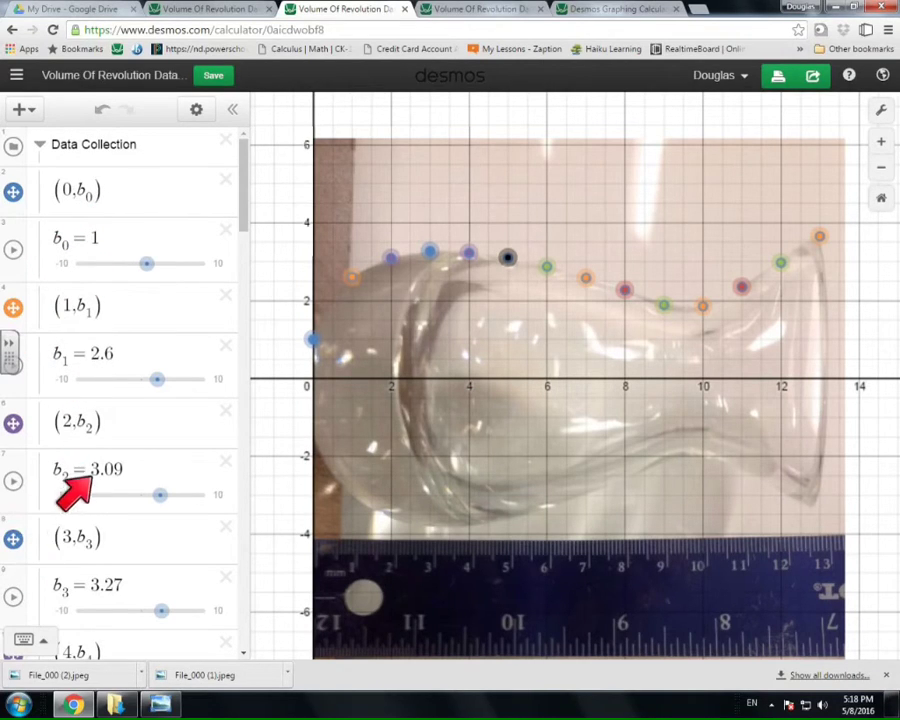
Step: Open the Data Collection folder, review the points and their b sliders against the table, and collapse the folder again
{"action": "scroll", "coordinate": [80, 500], "scroll_direction": "down", "scroll_amount": 1}
{"action": "scroll", "coordinate": [85, 530], "scroll_direction": "down", "scroll_amount": 1}
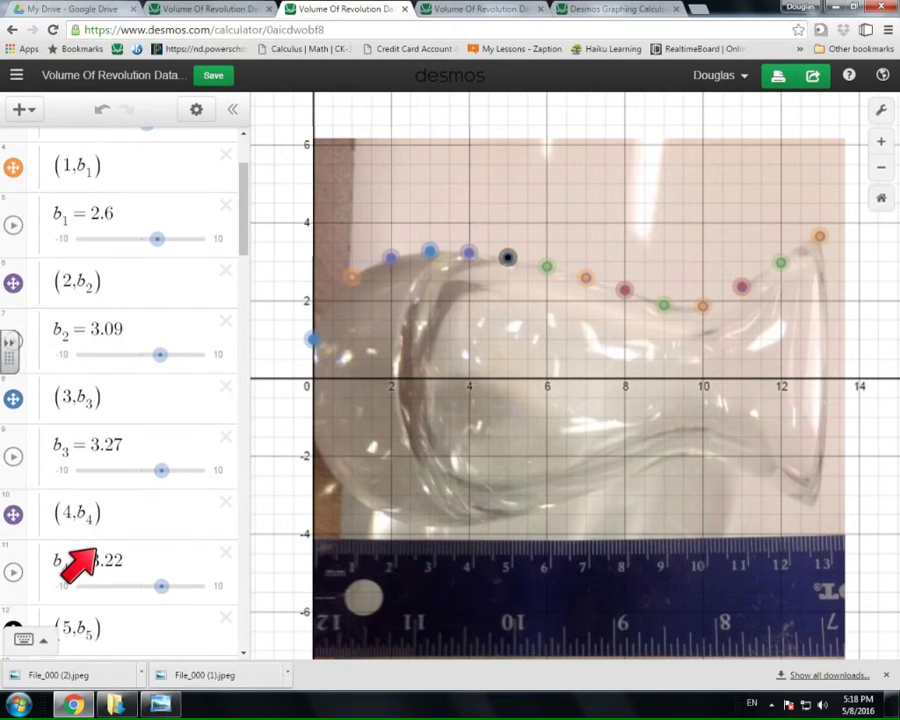
{"action": "scroll", "coordinate": [85, 560], "scroll_direction": "down", "scroll_amount": 1}
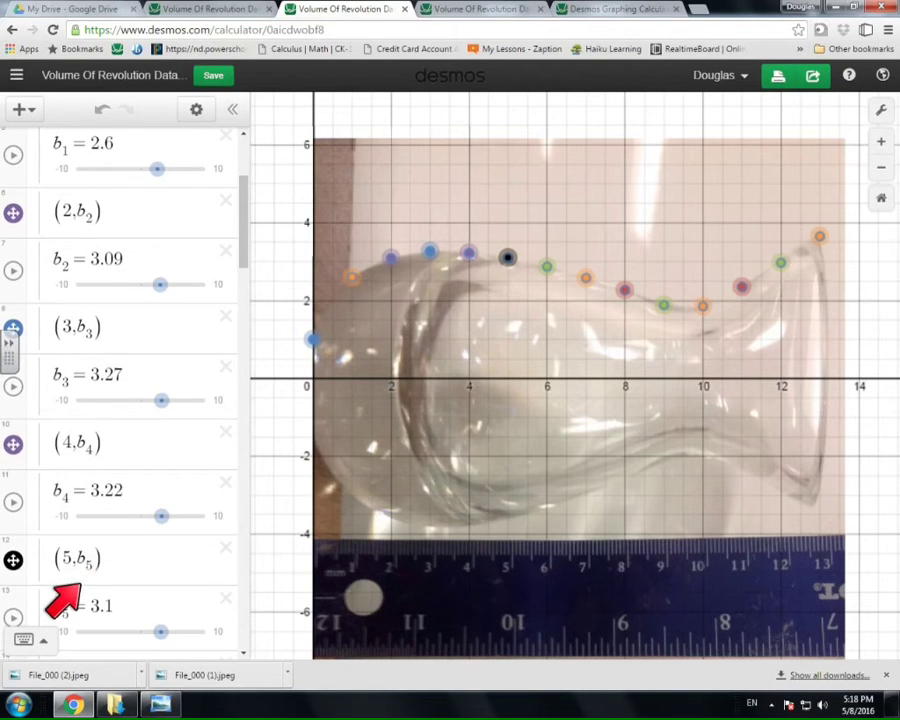
{"action": "scroll", "coordinate": [72, 595], "scroll_direction": "down", "scroll_amount": 1}
{"action": "scroll", "coordinate": [72, 595], "scroll_direction": "up", "scroll_amount": 5}
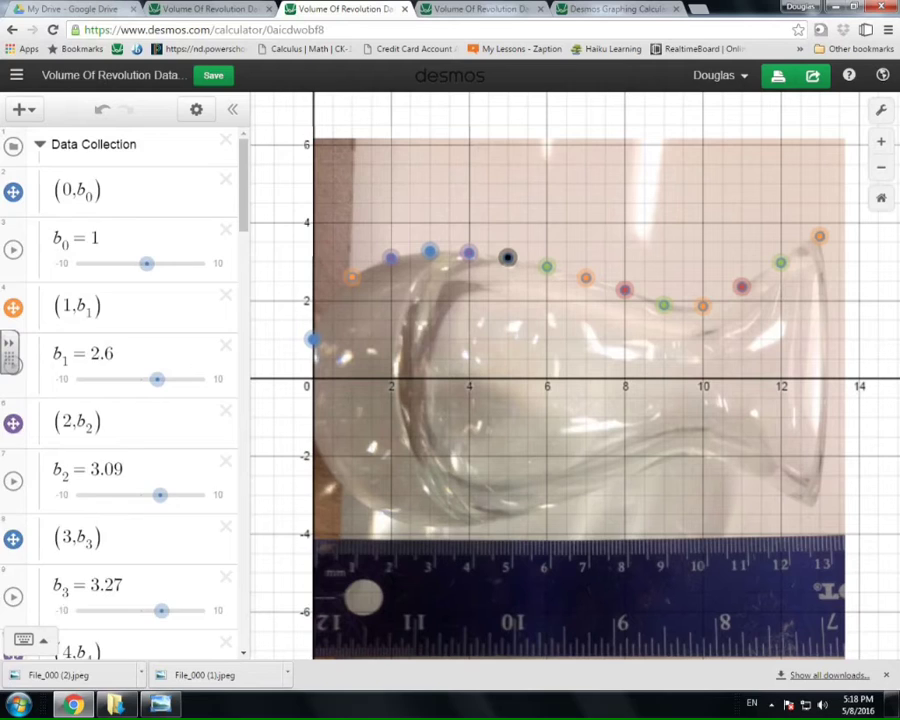
{"action": "left_click", "coordinate": [40, 144]}
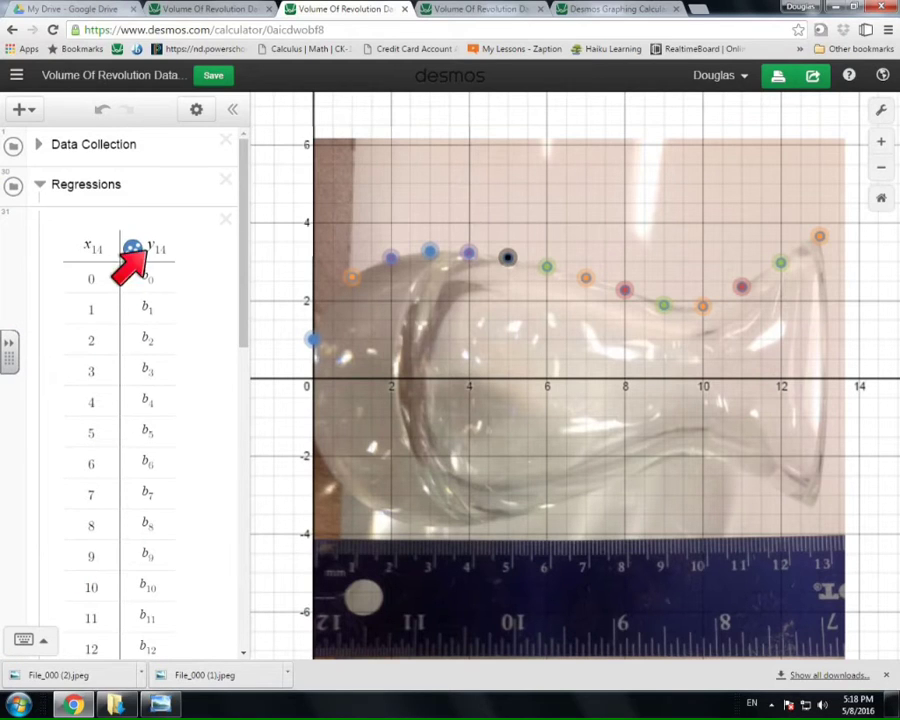
Step: Show the cubic regression curve and examine how closely it follows the points along the vase's upper edge
{"action": "scroll", "coordinate": [118, 630], "scroll_direction": "down", "scroll_amount": 2}
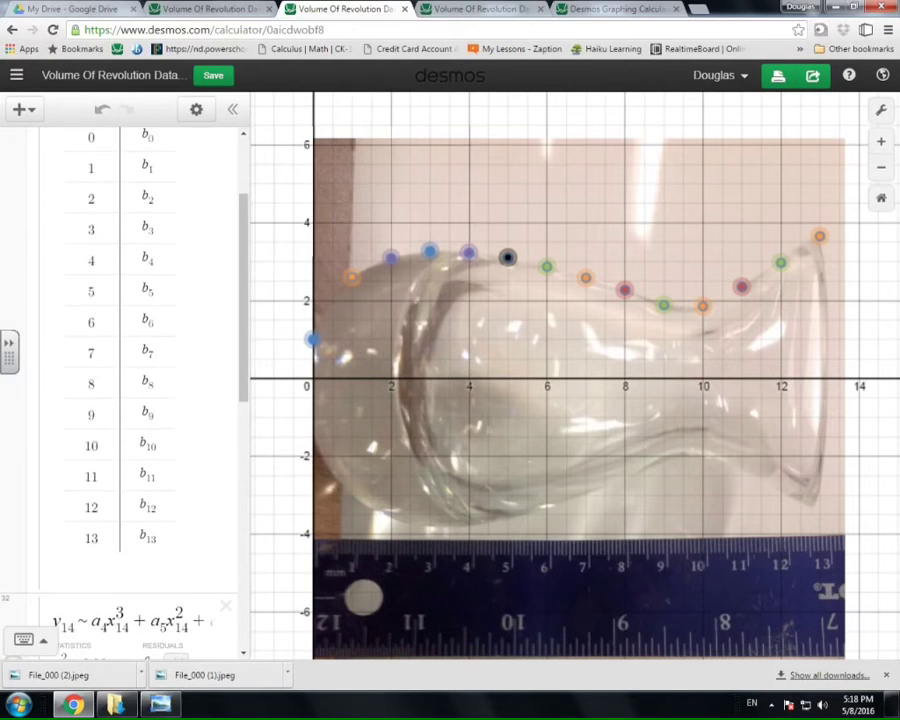
{"action": "scroll", "coordinate": [120, 572], "scroll_direction": "down", "scroll_amount": 3}
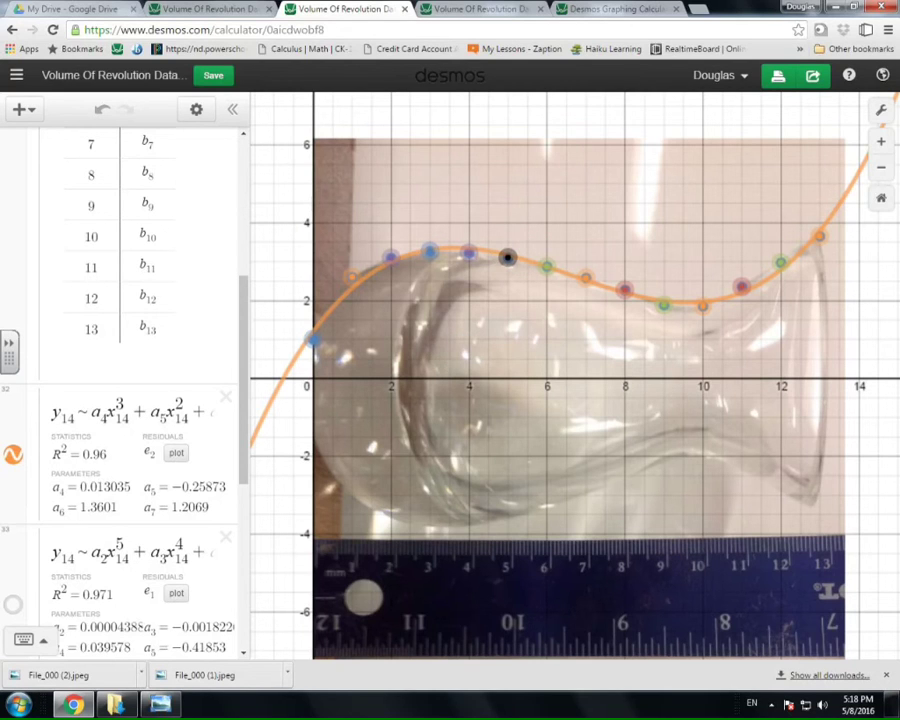
{"action": "scroll", "coordinate": [358, 290], "scroll_direction": "up", "scroll_amount": 2}
{"action": "scroll", "coordinate": [300, 280], "scroll_direction": "up", "scroll_amount": 5}
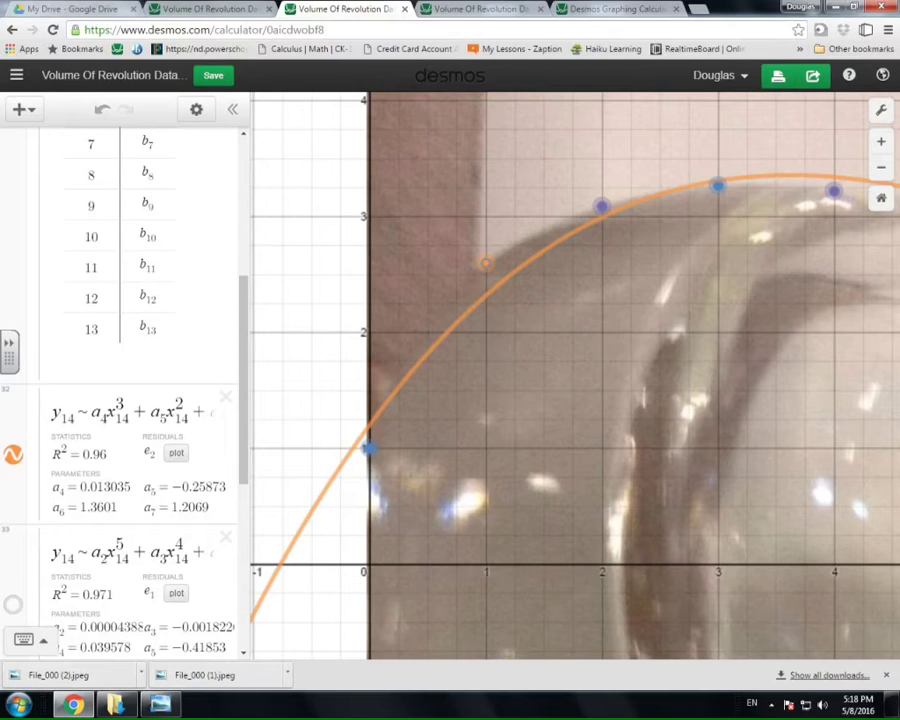
{"action": "left_click_drag", "start_coordinate": [776, 168], "coordinate": [585, 193]}
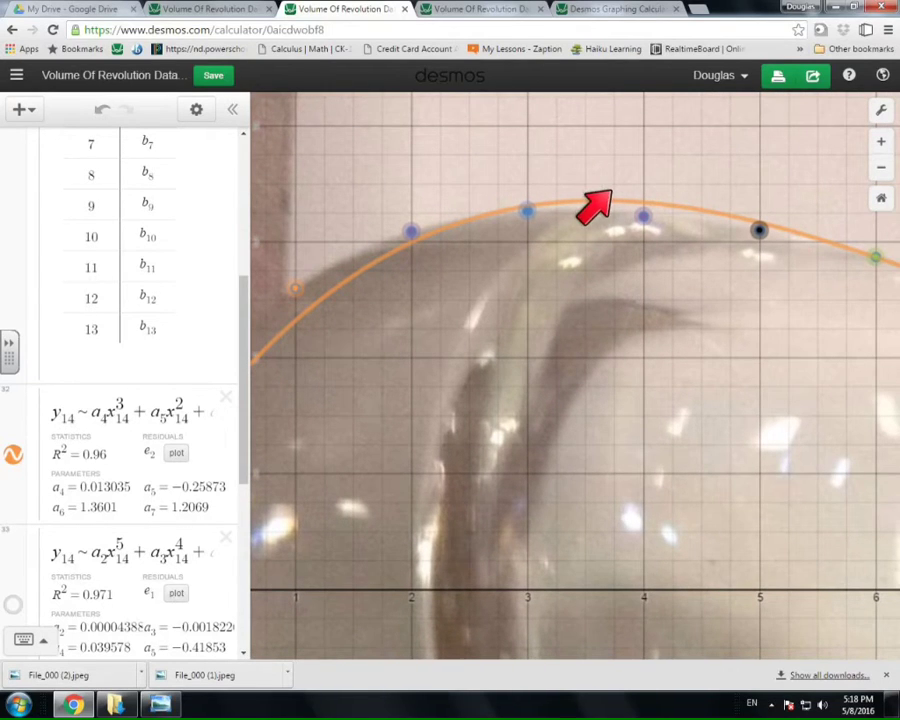
{"action": "left_click_drag", "start_coordinate": [679, 227], "coordinate": [406, 256]}
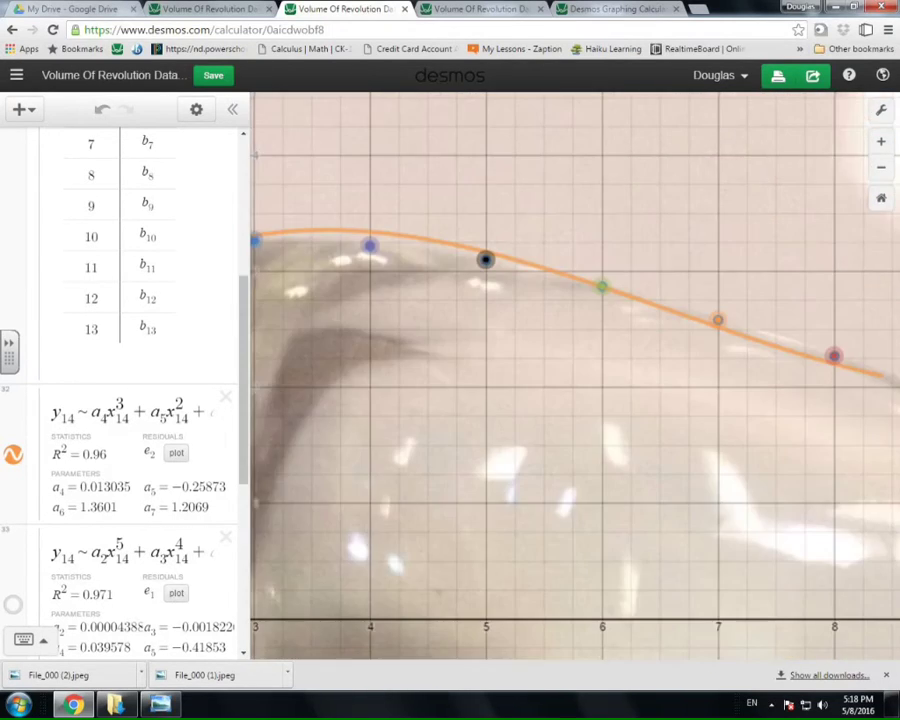
{"action": "left_click_drag", "start_coordinate": [650, 300], "coordinate": [761, 183]}
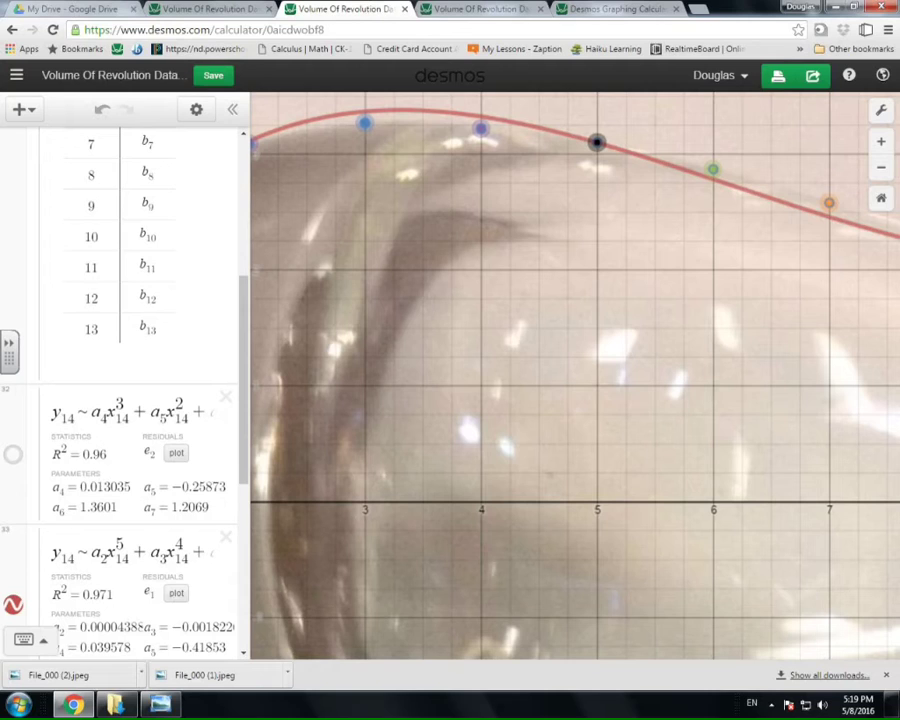
Step: Examine the fifth-degree regression curve and overlay the cubic one to compare both fits along the vase's upper edge
{"action": "left_click_drag", "start_coordinate": [575, 375], "coordinate": [826, 359]}
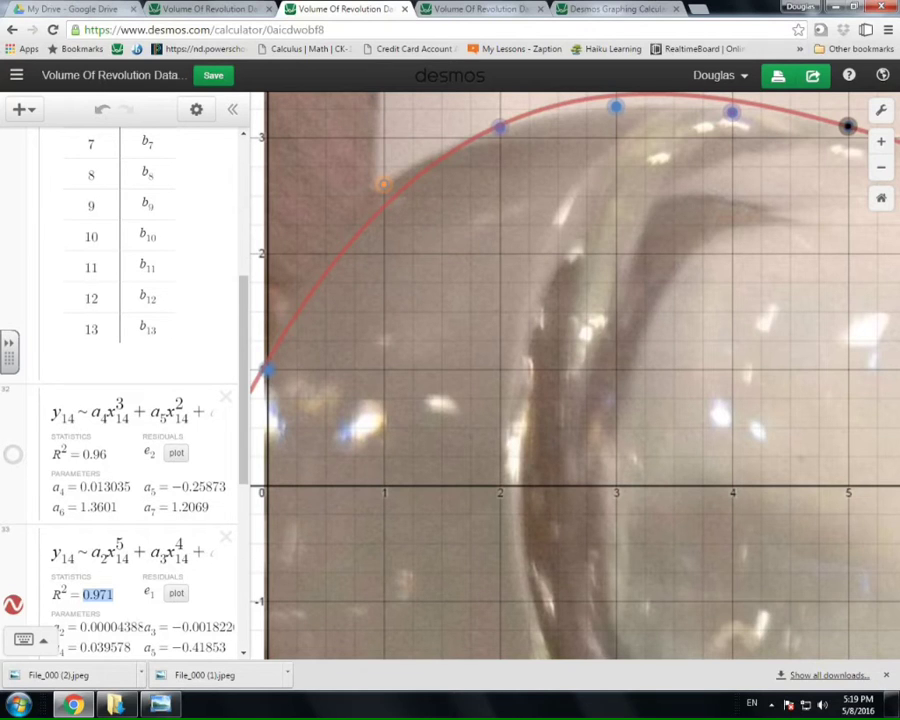
{"action": "left_click", "coordinate": [13, 454]}
{"action": "scroll", "coordinate": [469, 443], "scroll_direction": "down", "scroll_amount": 5}
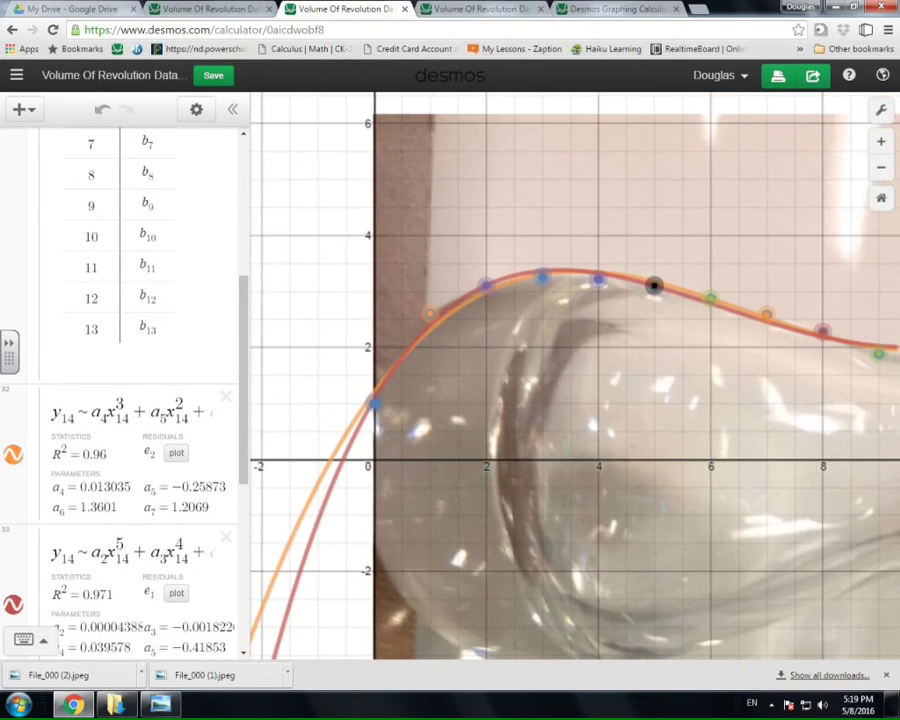
{"action": "left_click_drag", "start_coordinate": [653, 285], "coordinate": [427, 327]}
{"action": "left_click_drag", "start_coordinate": [627, 444], "coordinate": [525, 438]}
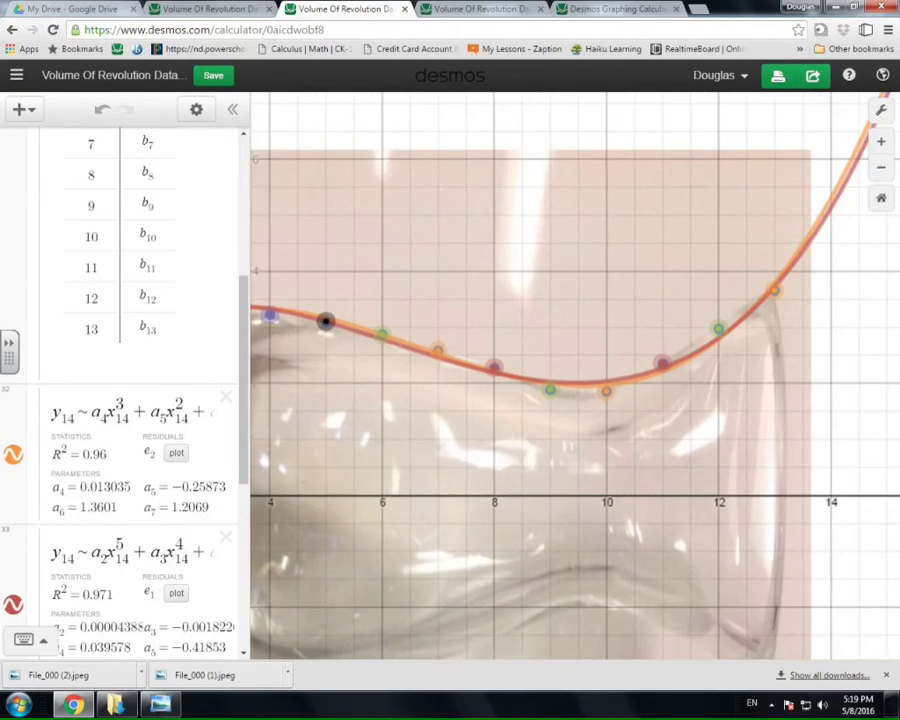
{"action": "scroll", "coordinate": [525, 438], "scroll_direction": "down", "scroll_amount": 1}
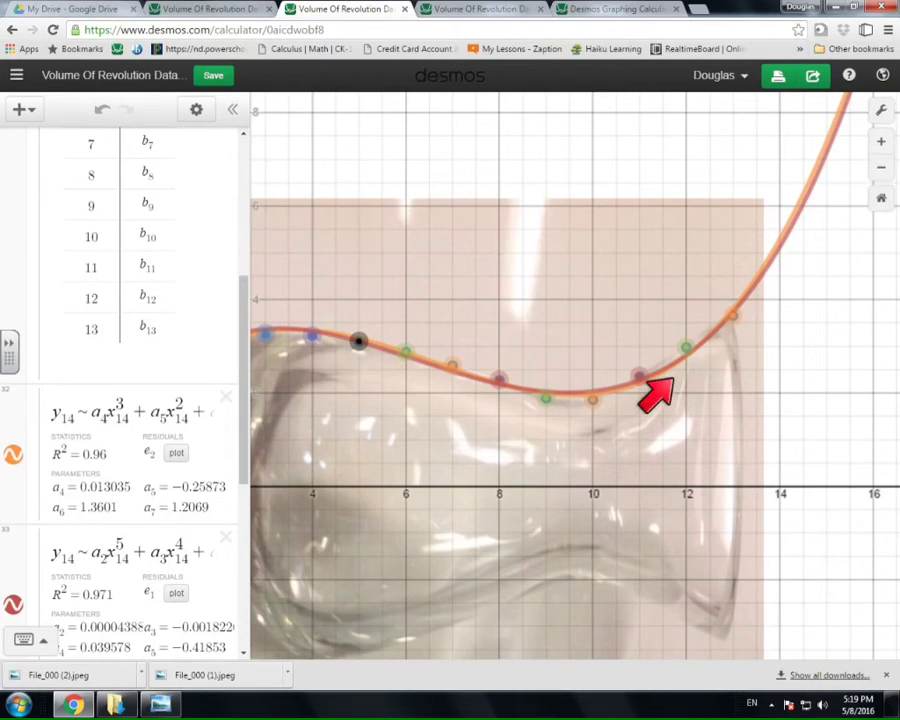
{"action": "left_click_drag", "start_coordinate": [358, 341], "coordinate": [517, 307]}
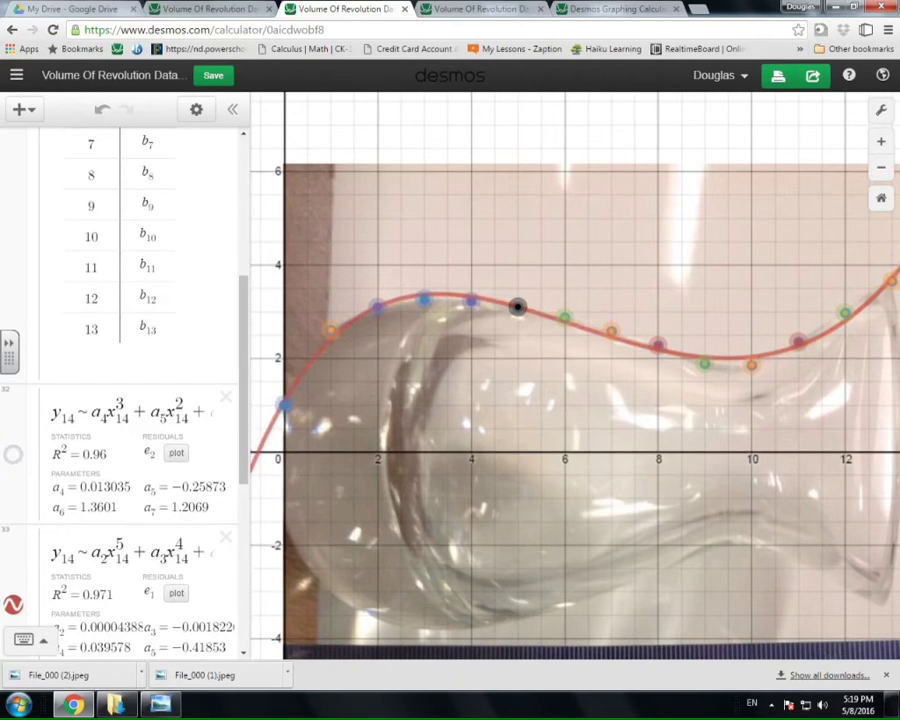
Step: Hide the fifth-degree regression, show the sixth-degree regression curve, and check its fit and R² value
{"action": "left_click", "coordinate": [13, 604]}
{"action": "scroll", "coordinate": [120, 390], "scroll_direction": "down", "scroll_amount": 2}
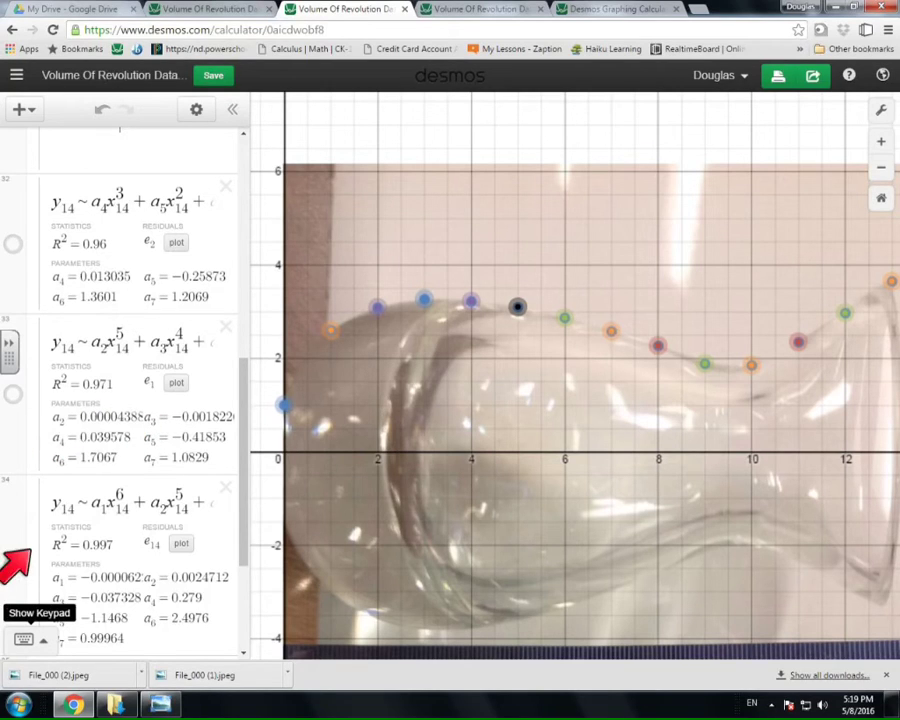
{"action": "left_click", "coordinate": [13, 565]}
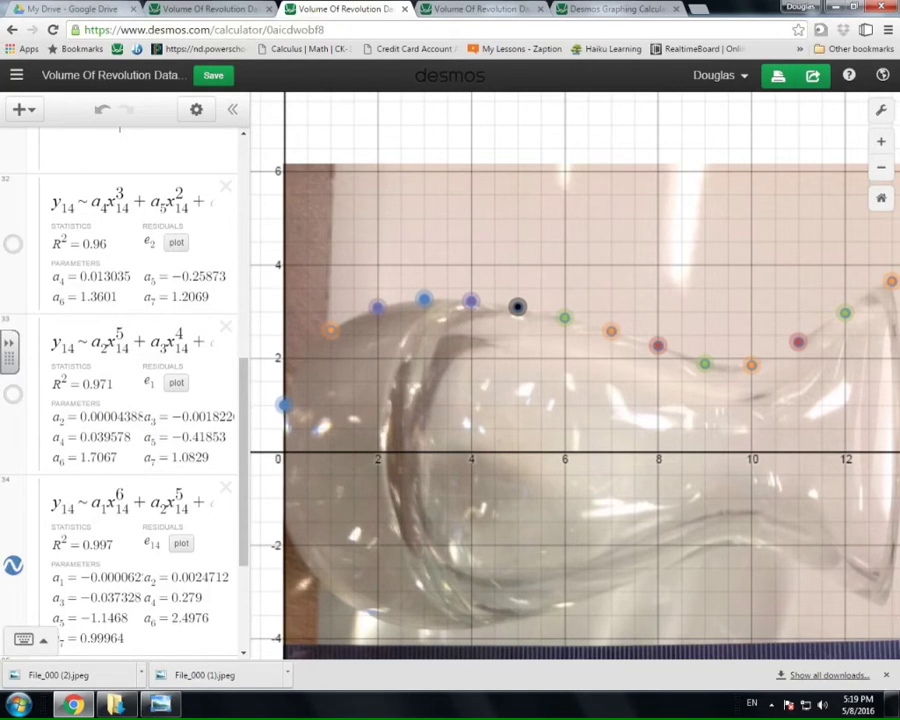
{"action": "scroll", "coordinate": [536, 360], "scroll_direction": "down", "scroll_amount": 2}
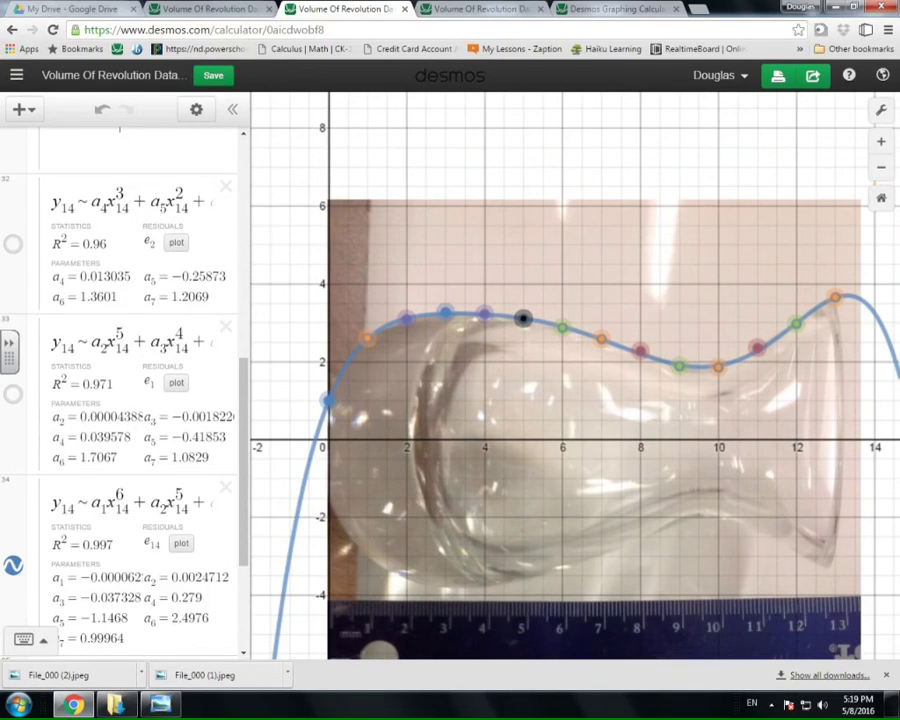
{"action": "scroll", "coordinate": [370, 392], "scroll_direction": "up", "scroll_amount": 5}
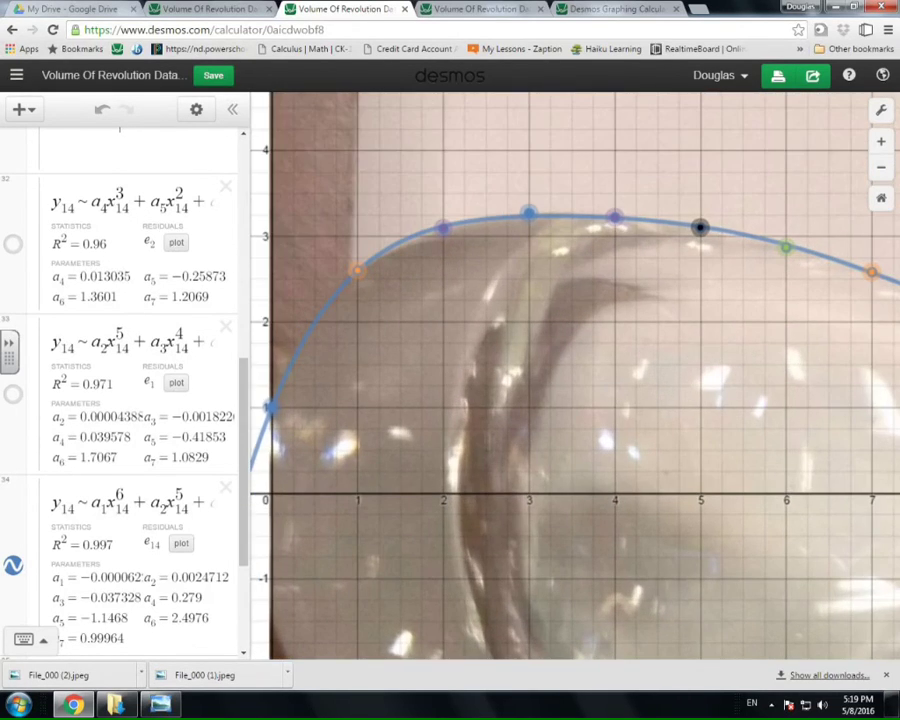
{"action": "left_click_drag", "start_coordinate": [83, 545], "coordinate": [113, 545]}
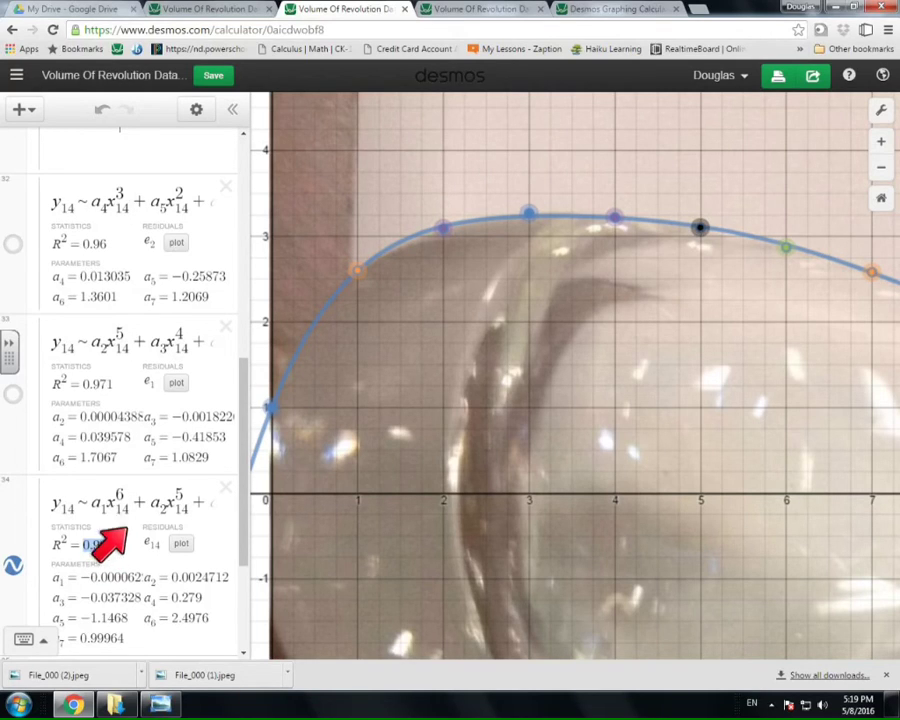
Step: Fine-tune the data points on the vase's upper edge, raising the point at x = 7 slightly and lowering the one at x = 2
{"action": "left_click_drag", "start_coordinate": [600, 420], "coordinate": [501, 400]}
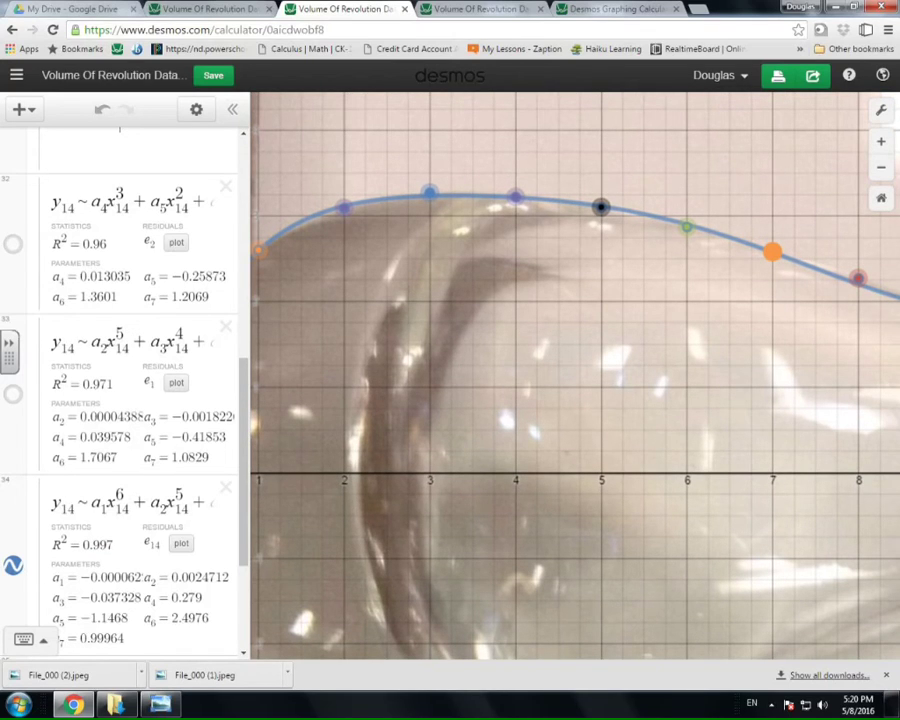
{"action": "mouse_move", "coordinate": [772, 251]}
{"action": "left_mouse_down"}
{"action": "mouse_move", "coordinate": [772, 426]}
{"action": "mouse_move", "coordinate": [772, 249]}
{"action": "left_mouse_up"}
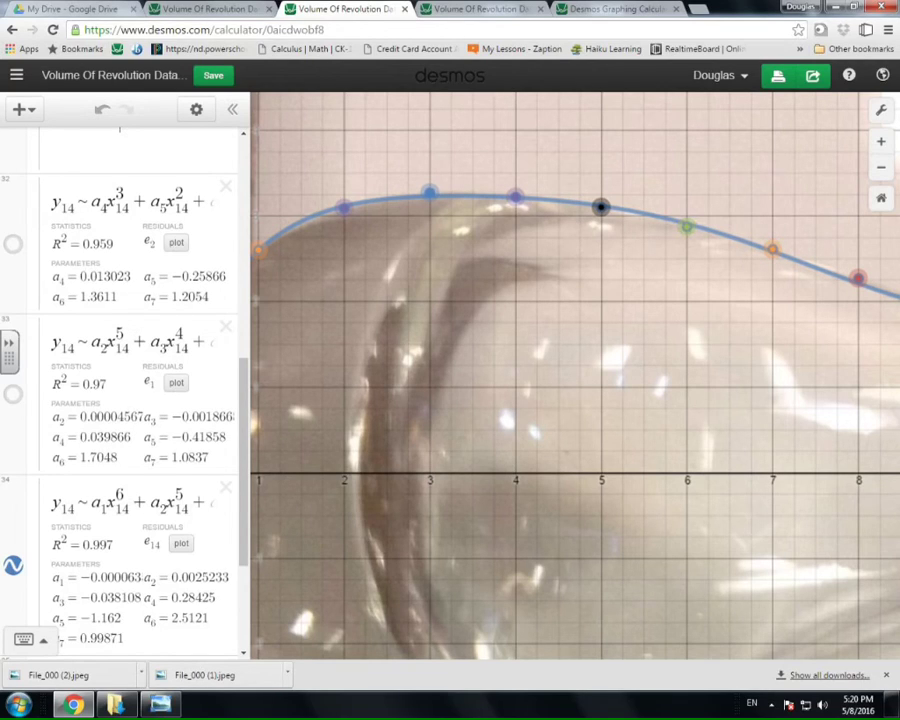
{"action": "left_click_drag", "start_coordinate": [343, 207], "coordinate": [343, 214]}
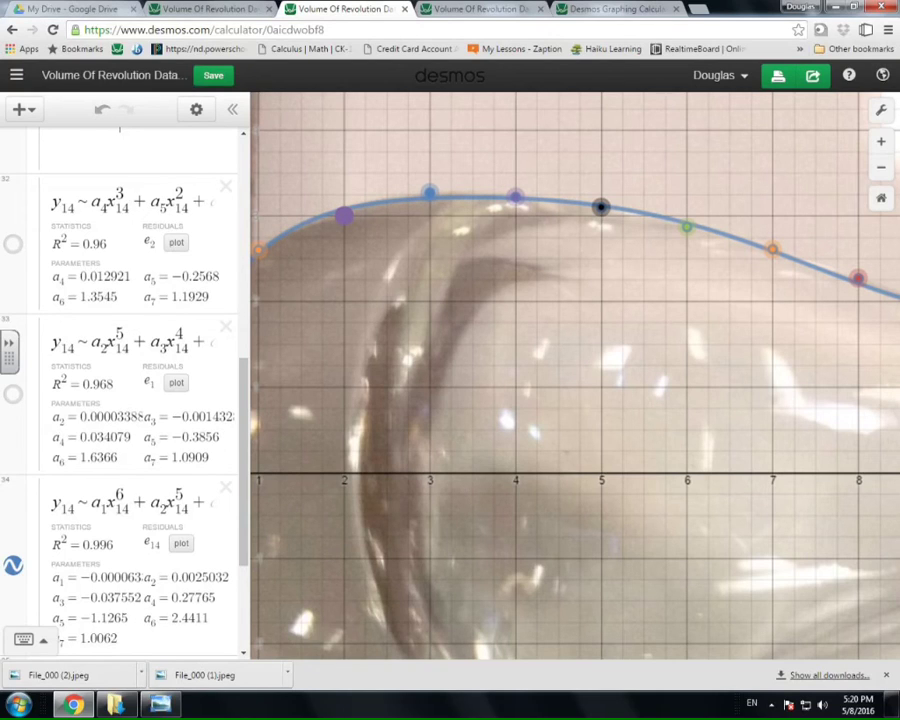
{"action": "mouse_move", "coordinate": [429, 193]}
{"action": "left_mouse_down"}
{"action": "mouse_move", "coordinate": [429, 185]}
{"action": "mouse_move", "coordinate": [429, 193]}
{"action": "left_mouse_up"}
{"action": "left_click_drag", "start_coordinate": [344, 215], "coordinate": [344, 212]}
{"action": "scroll", "coordinate": [528, 376], "scroll_direction": "down", "scroll_amount": 2}
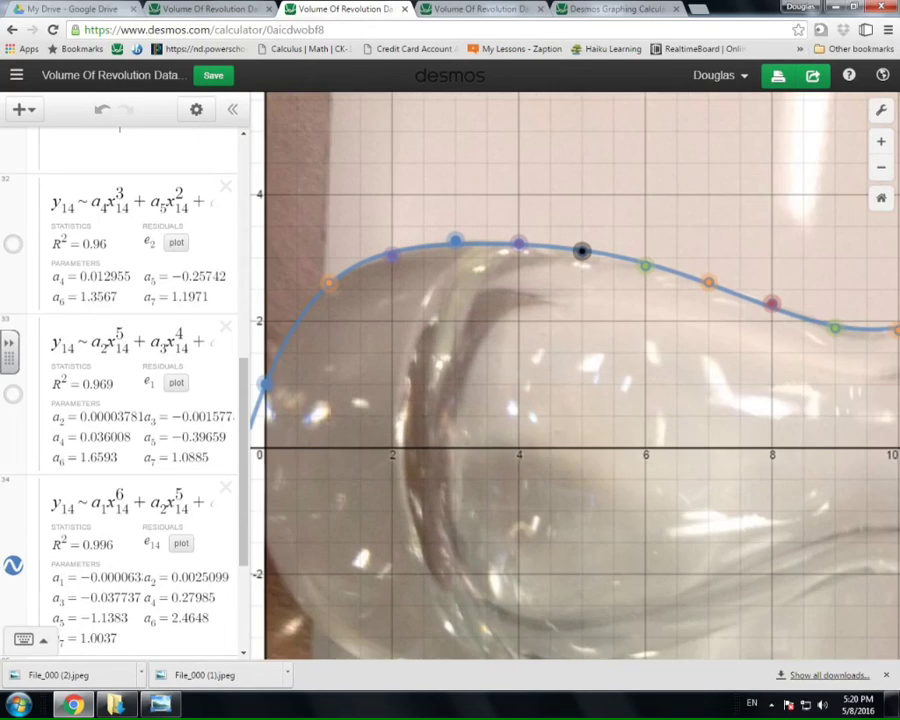
{"action": "scroll", "coordinate": [520, 366], "scroll_direction": "down", "scroll_amount": 2}
{"action": "left_click_drag", "start_coordinate": [520, 366], "coordinate": [442, 333]}
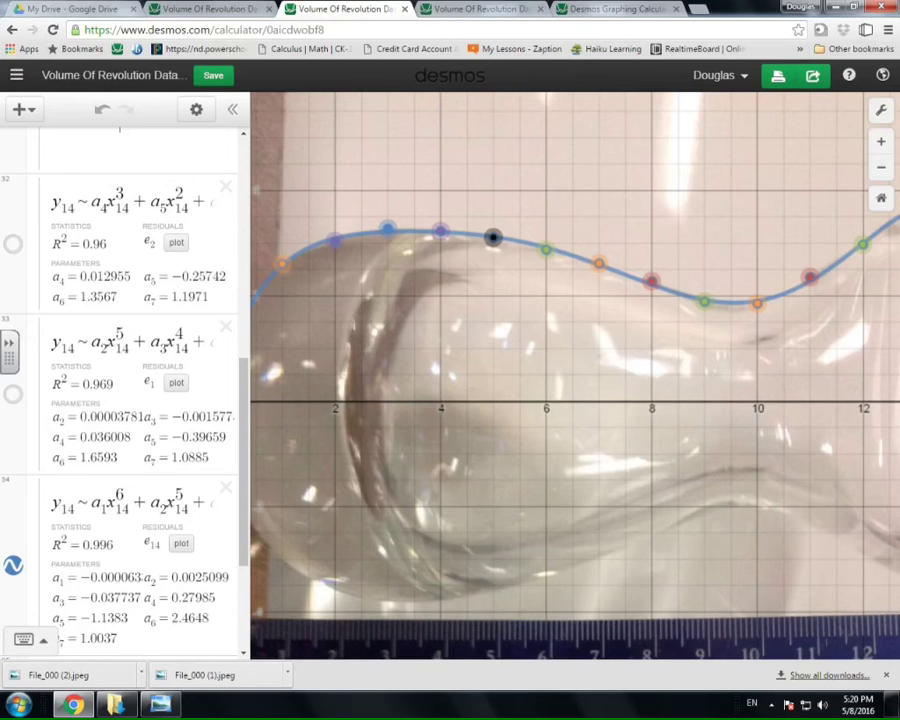
Step: Check the sixth-degree regression's a_1 parameter and plot the written-out equation starting y = −0.000065473x^6 over the vase's upper edge
{"action": "scroll", "coordinate": [120, 390], "scroll_direction": "down", "scroll_amount": 2}
{"action": "scroll", "coordinate": [120, 390], "scroll_direction": "up", "scroll_amount": 1}
{"action": "scroll", "coordinate": [120, 390], "scroll_direction": "down", "scroll_amount": 1}
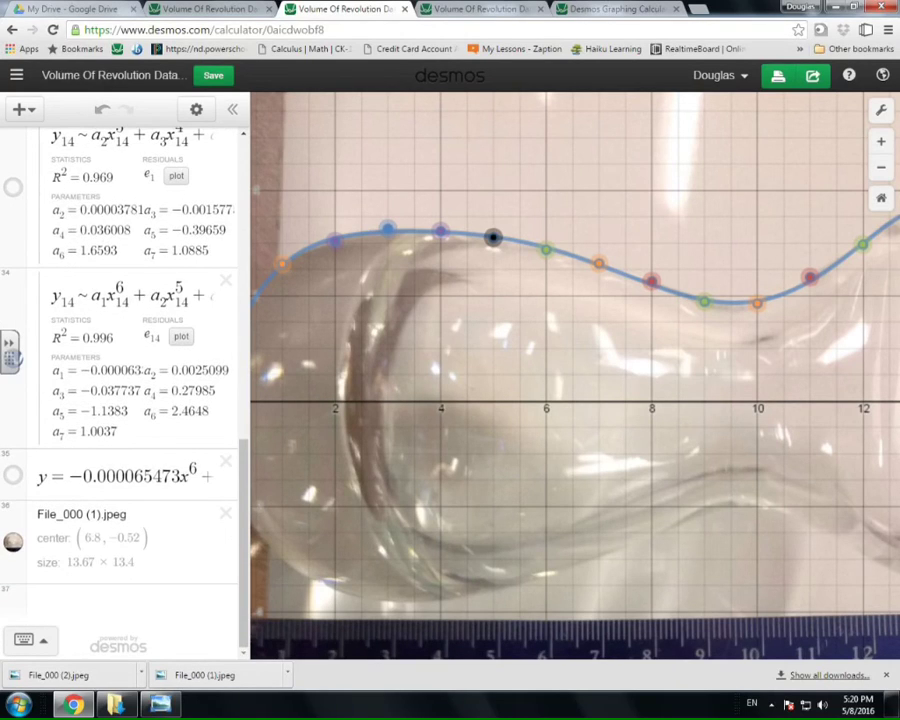
{"action": "left_click_drag", "start_coordinate": [80, 370], "coordinate": [128, 370]}
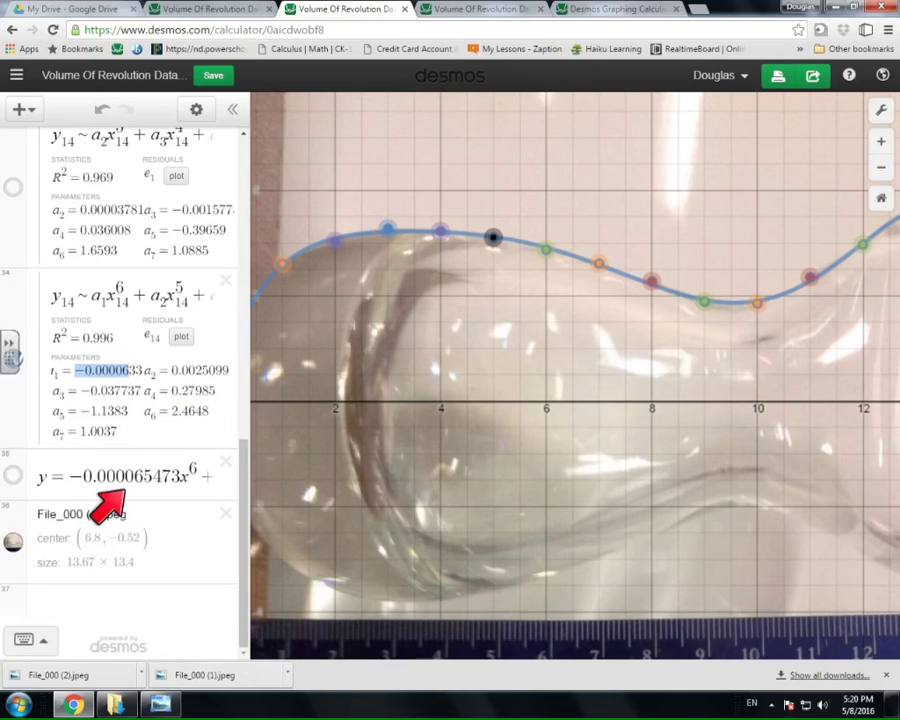
{"action": "left_click", "coordinate": [64, 474]}
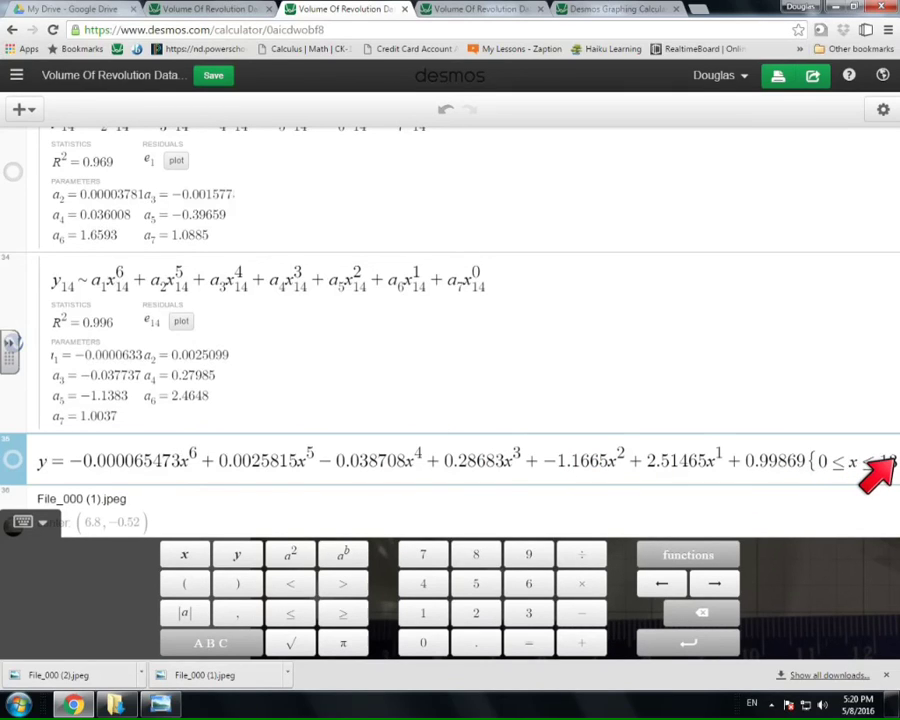
{"action": "left_click", "coordinate": [13, 459]}
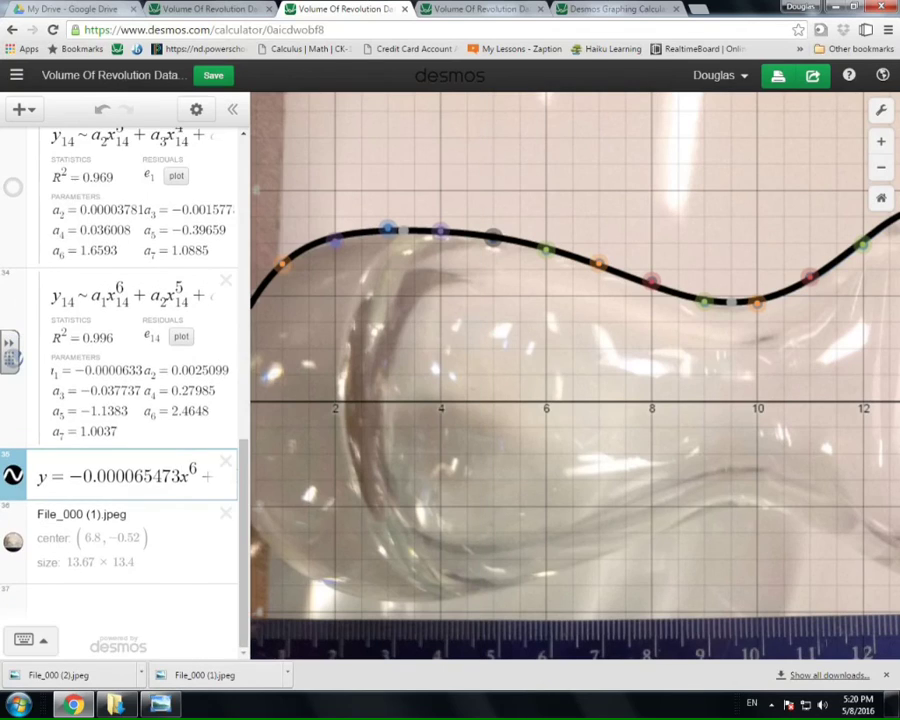
Step: Review the x_14, y_14 data table and the cubic, fifth-degree and sixth-degree regressions built from it
{"action": "scroll", "coordinate": [120, 380], "scroll_direction": "up", "scroll_amount": 8}
{"action": "scroll", "coordinate": [120, 380], "scroll_direction": "up", "scroll_amount": 3}
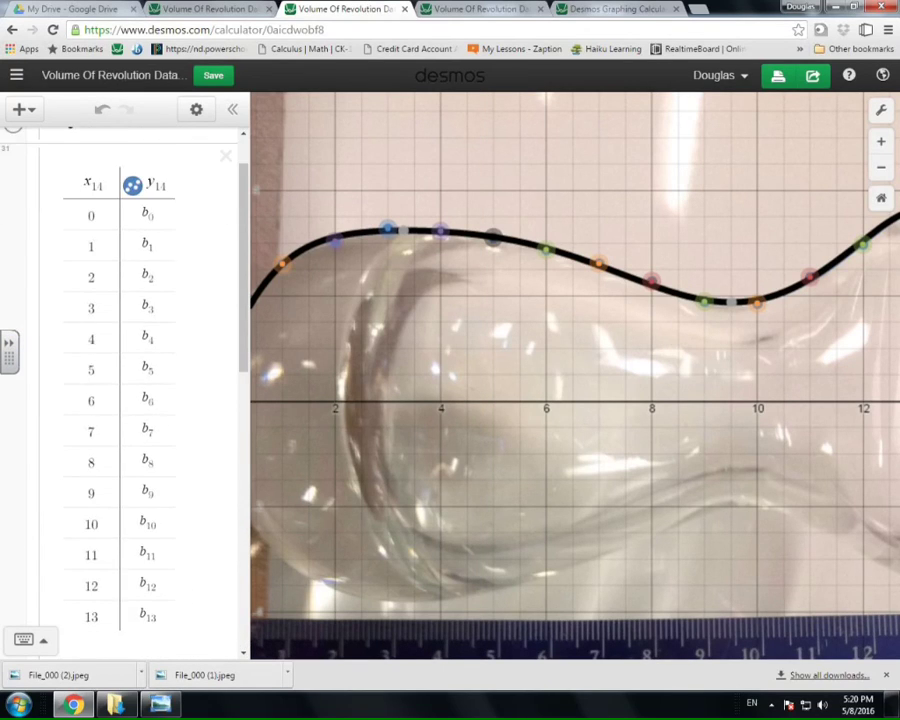
{"action": "scroll", "coordinate": [120, 380], "scroll_direction": "down", "scroll_amount": 6}
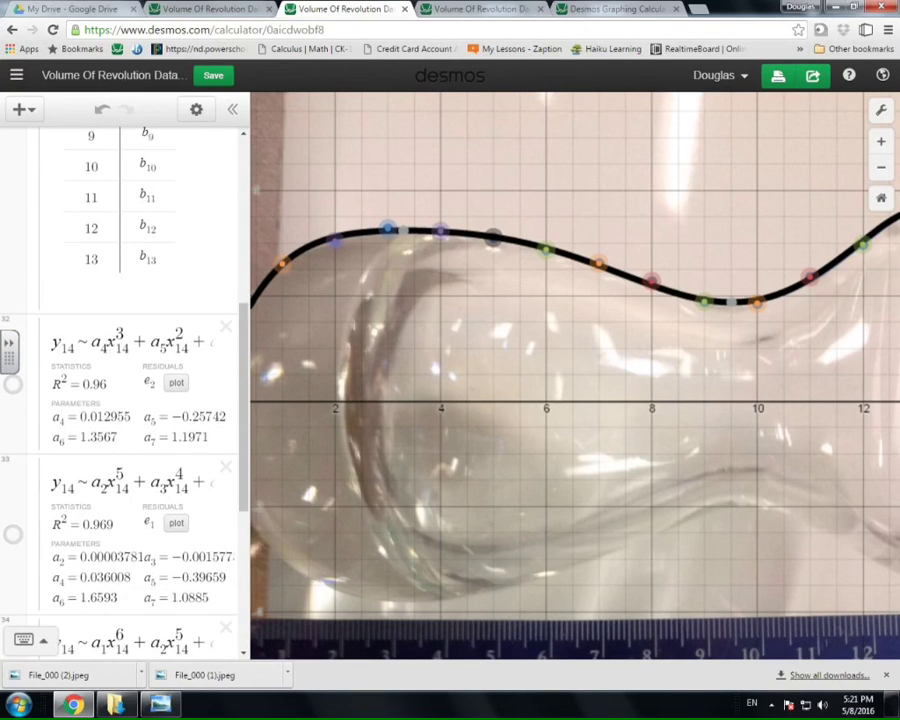
{"action": "scroll", "coordinate": [125, 390], "scroll_direction": "down", "scroll_amount": 3}
Step: Show the sixth-degree regression temporarily to compare it with the written-out equation beyond the vase's ends, and hide it again
{"action": "left_click", "coordinate": [13, 565]}
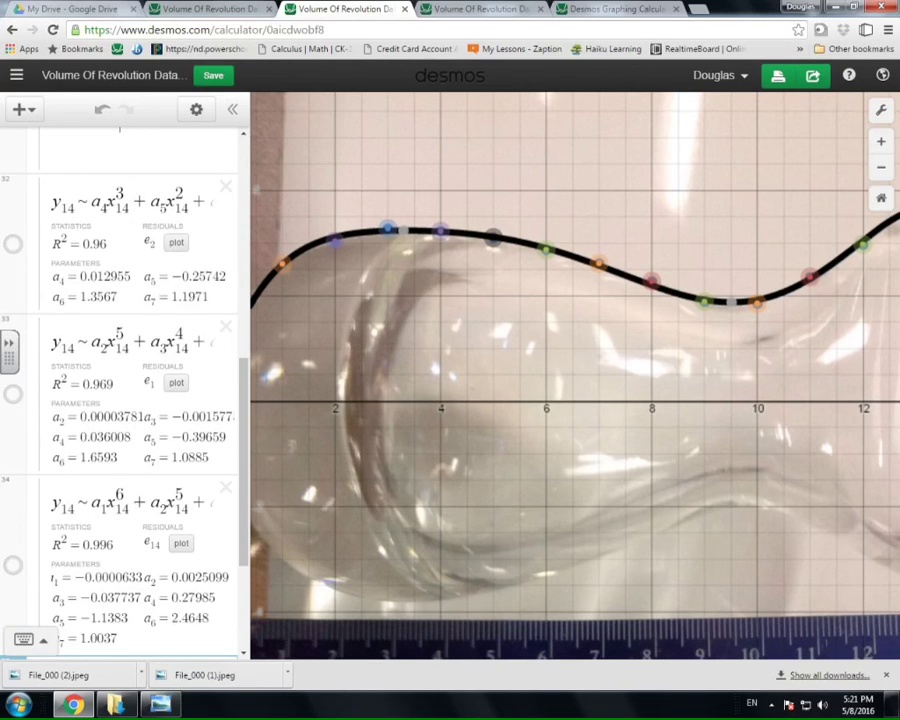
{"action": "scroll", "coordinate": [425, 409], "scroll_direction": "down", "scroll_amount": 3}
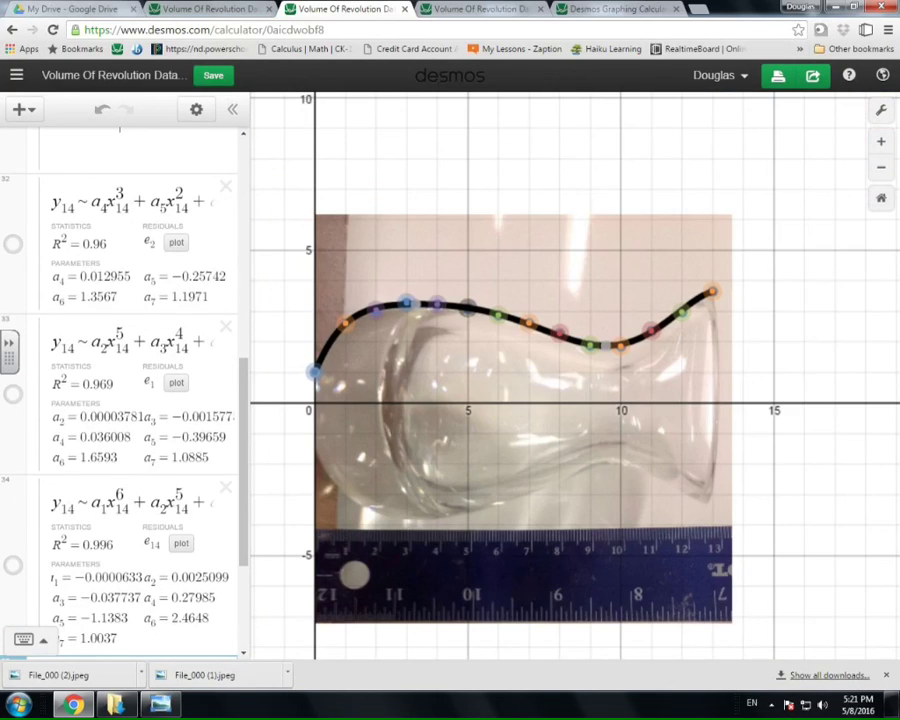
{"action": "left_click", "coordinate": [13, 565]}
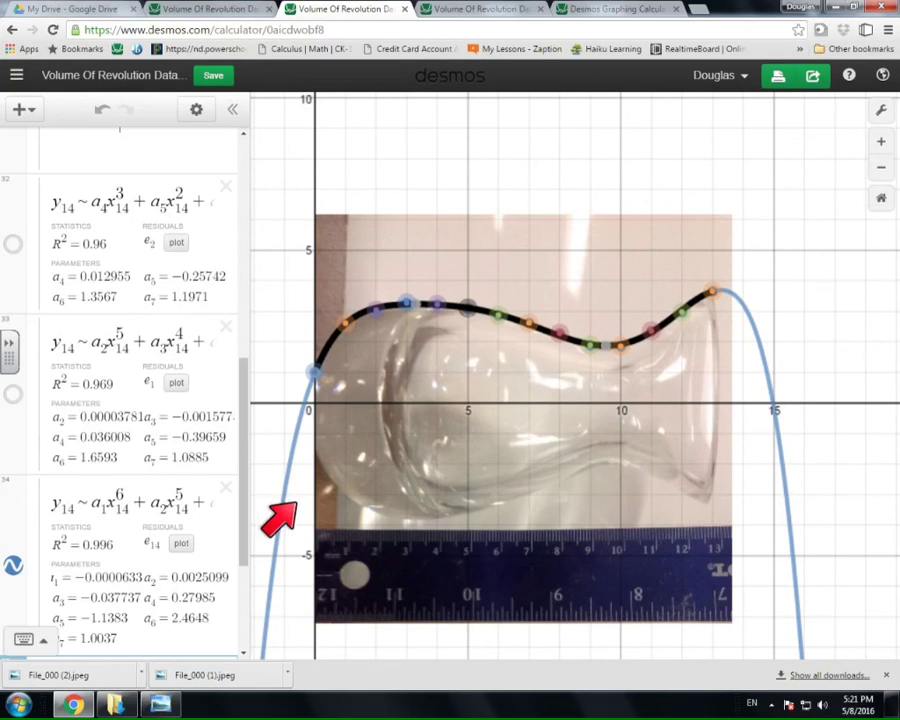
{"action": "left_click", "coordinate": [13, 565]}
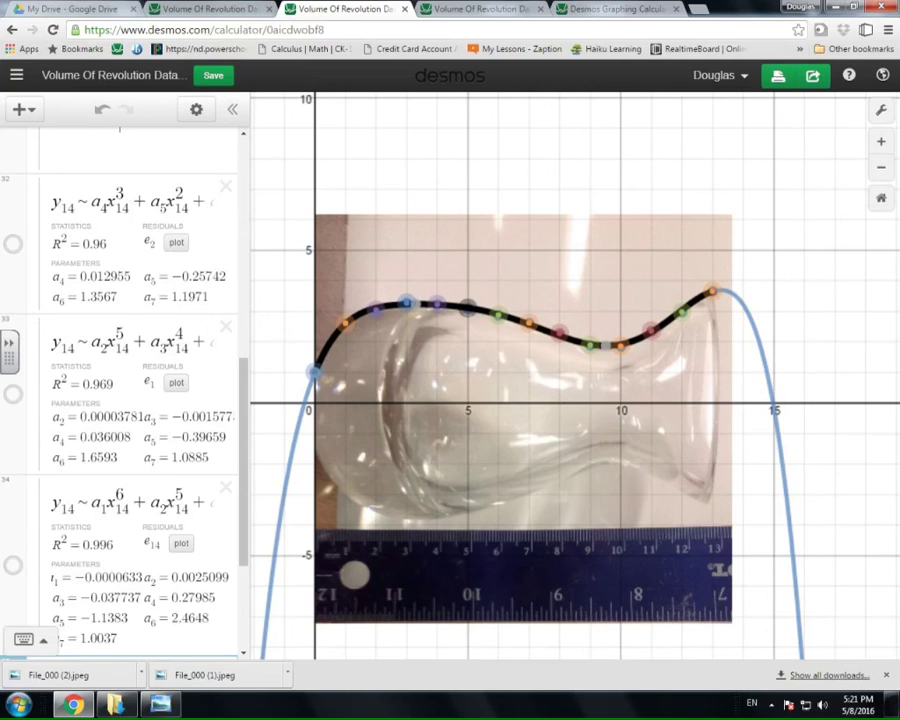
{"action": "scroll", "coordinate": [273, 500], "scroll_direction": "down", "scroll_amount": 2}
{"action": "scroll", "coordinate": [282, 546], "scroll_direction": "up", "scroll_amount": 3}
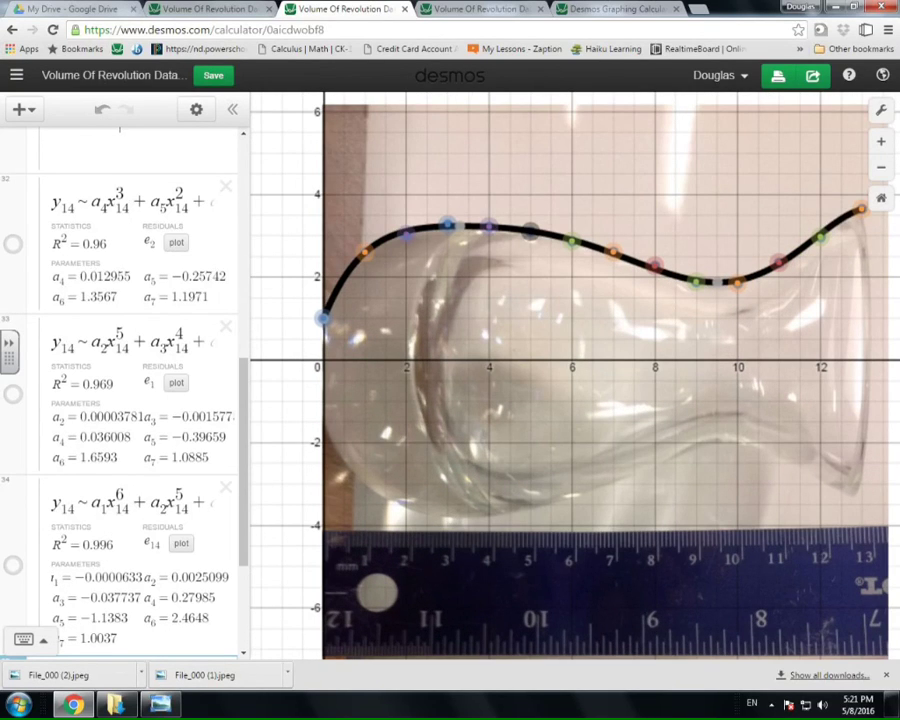
Step: Examine the written-out sixth-degree equation in full, including its 0 ≤ x ≤ 13 restriction, and select the vase image File_000 (1).jpeg
{"action": "scroll", "coordinate": [120, 390], "scroll_direction": "down", "scroll_amount": 2}
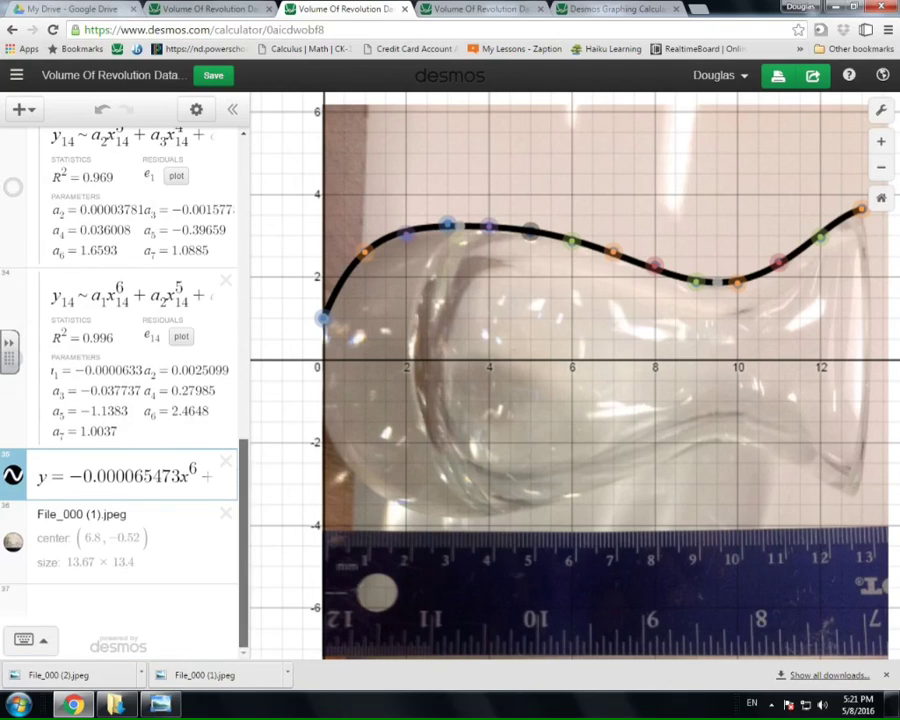
{"action": "left_click_drag", "start_coordinate": [38, 476], "coordinate": [806, 461]}
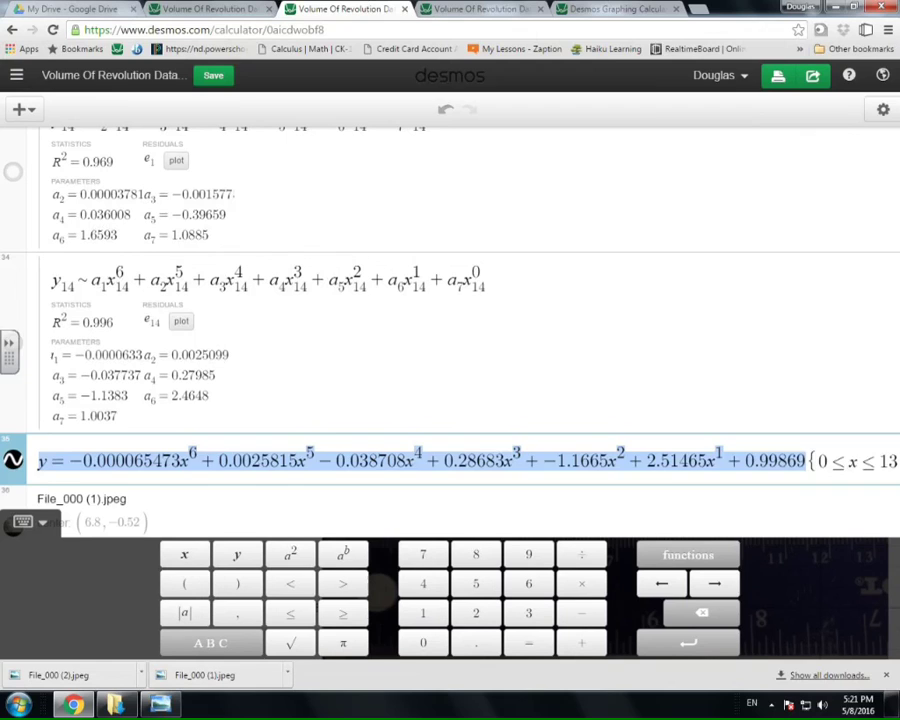
{"action": "left_click", "coordinate": [484, 281]}
{"action": "left_click", "coordinate": [81, 498]}
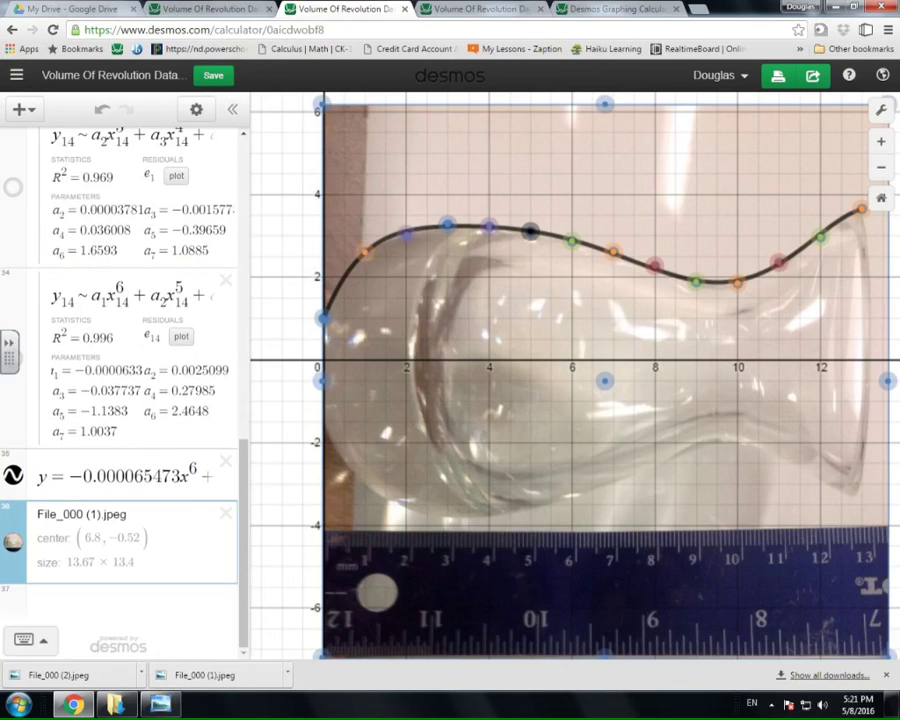
{"action": "left_click_drag", "start_coordinate": [514, 298], "coordinate": [500, 326]}
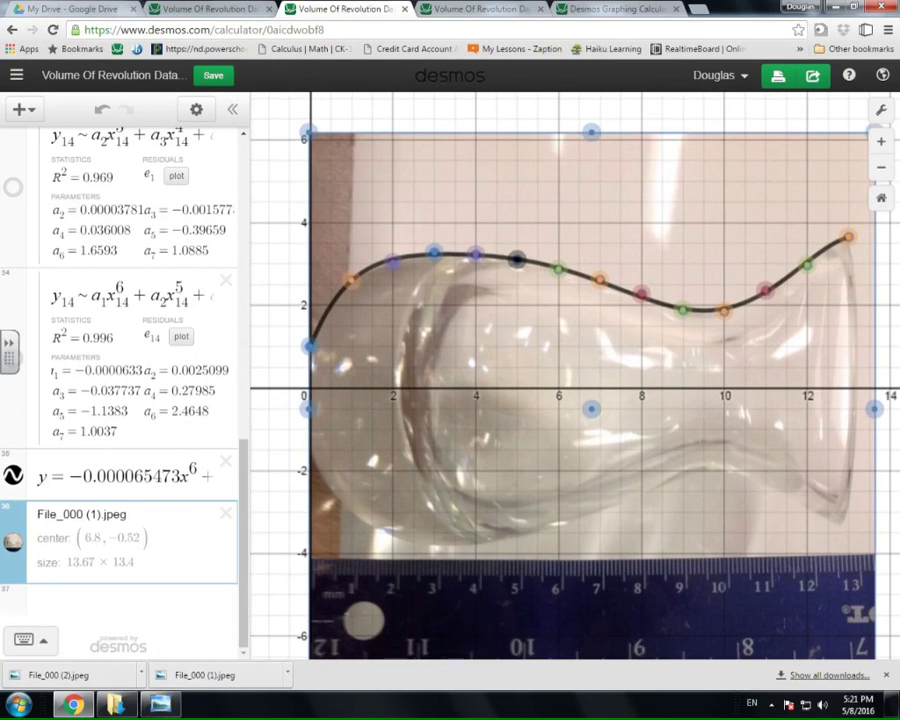